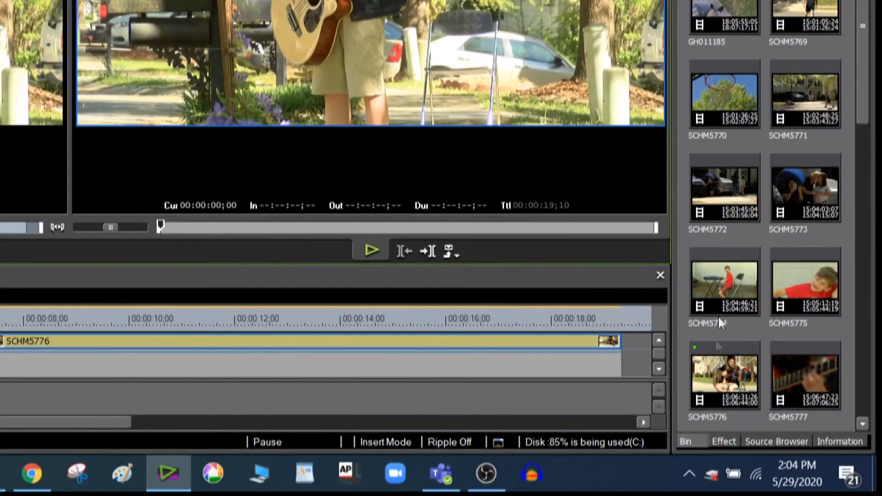
- Apply the Mask video filter to the SCHM5782 clip on the timeline
left_click(726, 445)
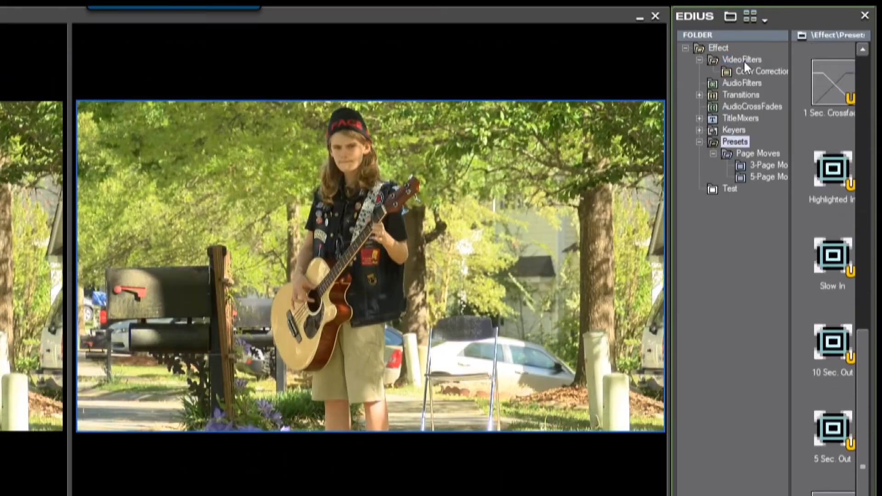
left_click(744, 60)
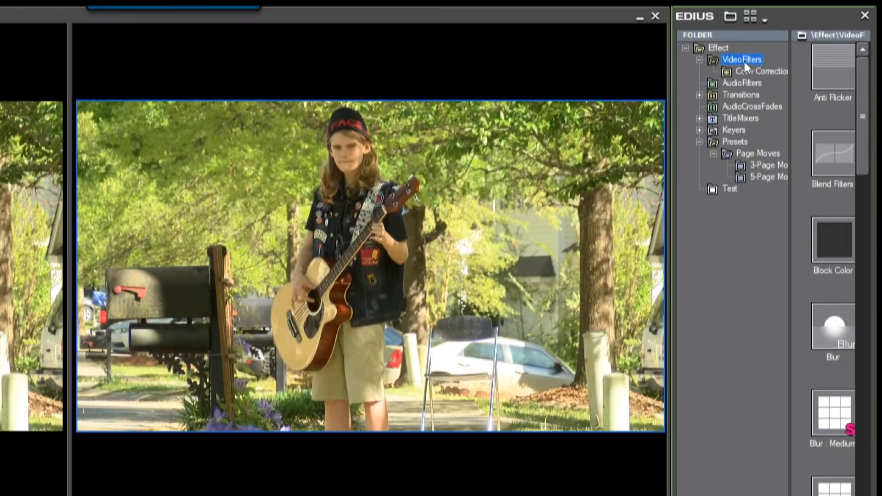
left_click_drag(667, 111, 618, 112)
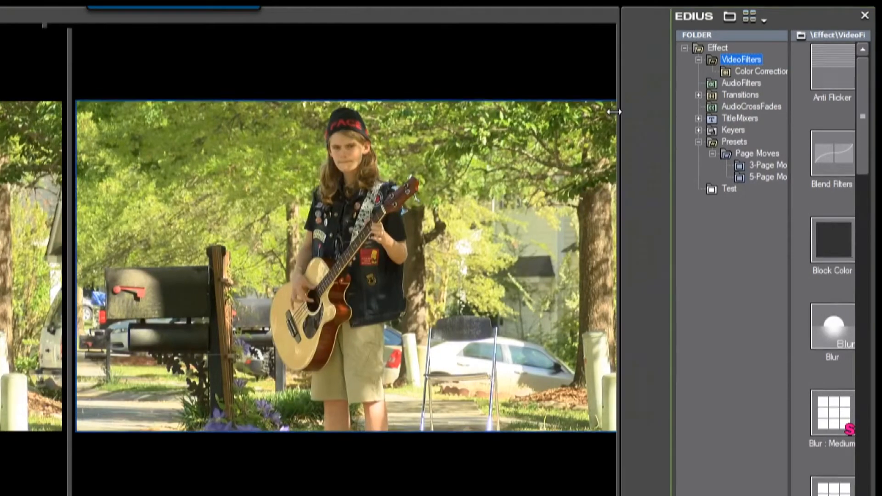
left_click_drag(865, 85, 860, 282)
left_click(780, 275)
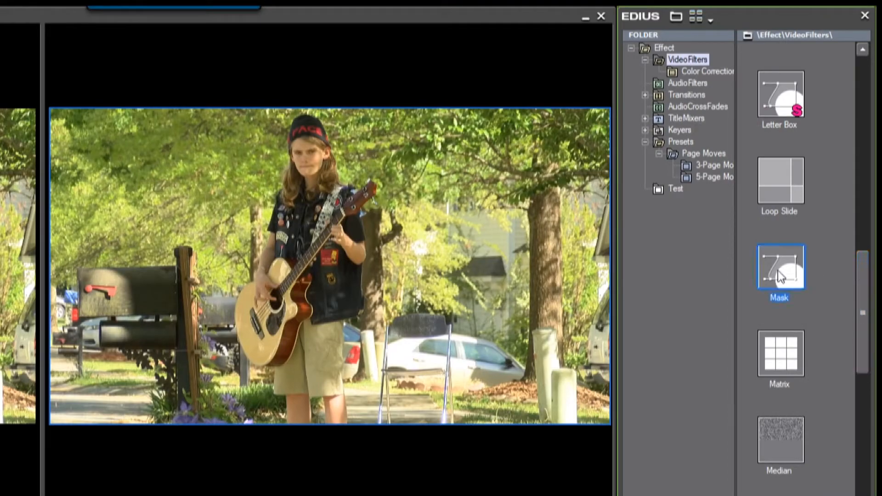
left_click_drag(780, 275, 76, 397)
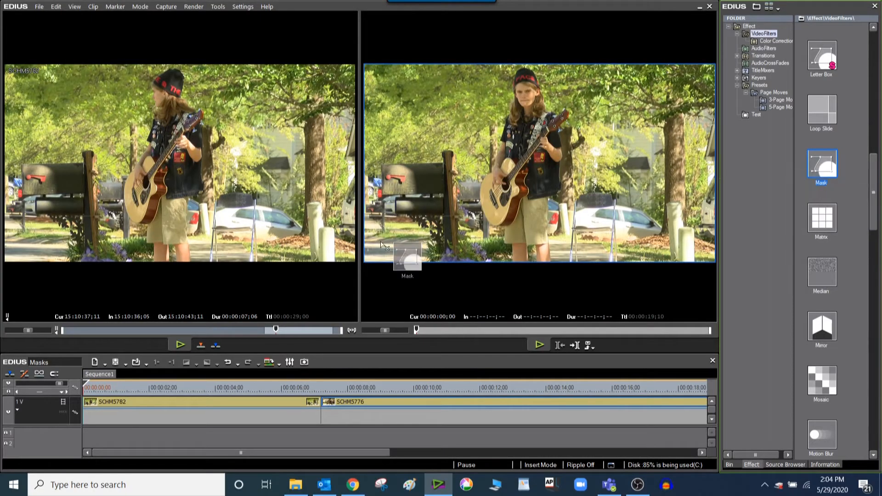
left_click_drag(381, 244, 168, 402)
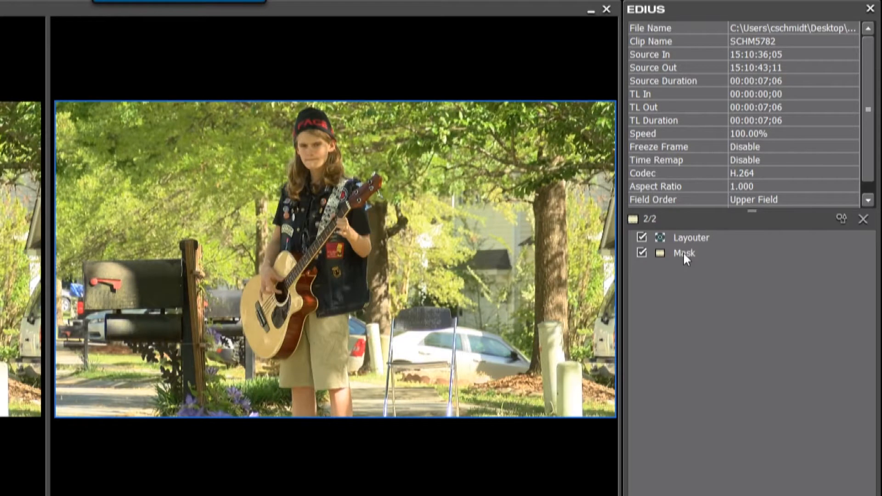
- Open the settings of the Mask filter on clip SCHM5782 and enlarge the preview area
mouse_move(683, 253)
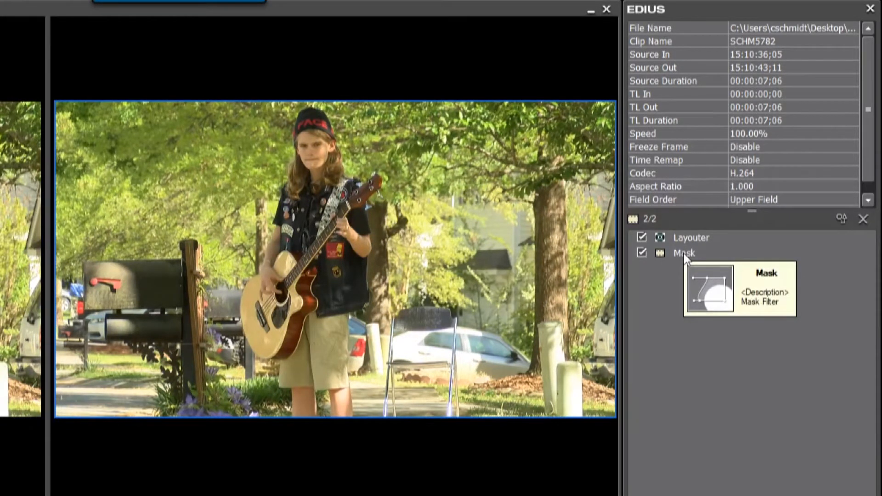
double_click(683, 252)
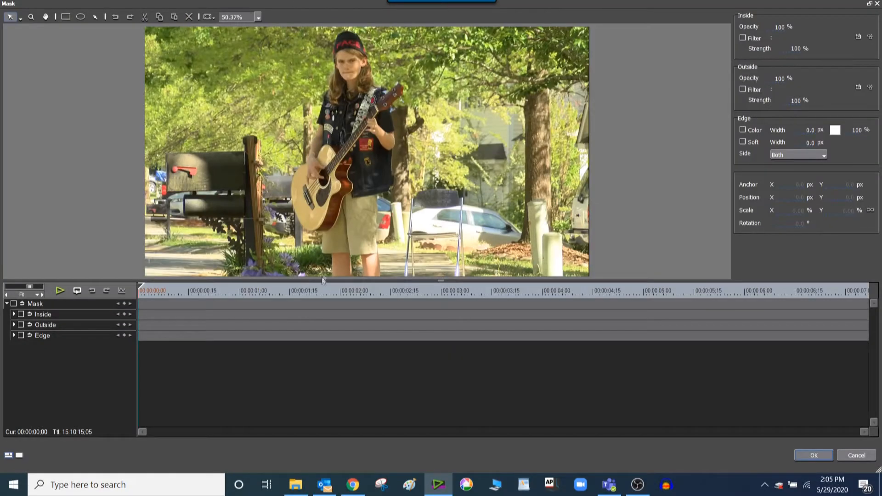
left_click_drag(321, 280, 311, 341)
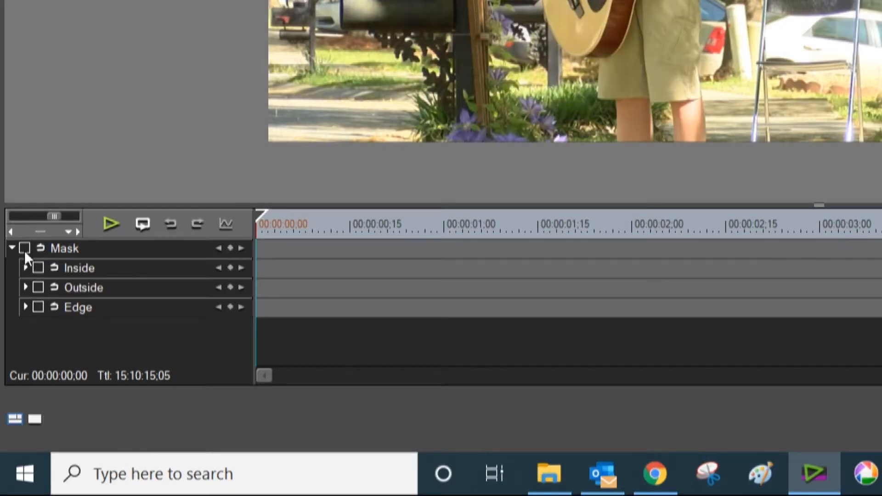
- Enable keyframing for the Mask's Inside, Outside and Edge parameters and add keyframes at 00:00:00;00
left_click(25, 248)
left_click(26, 269)
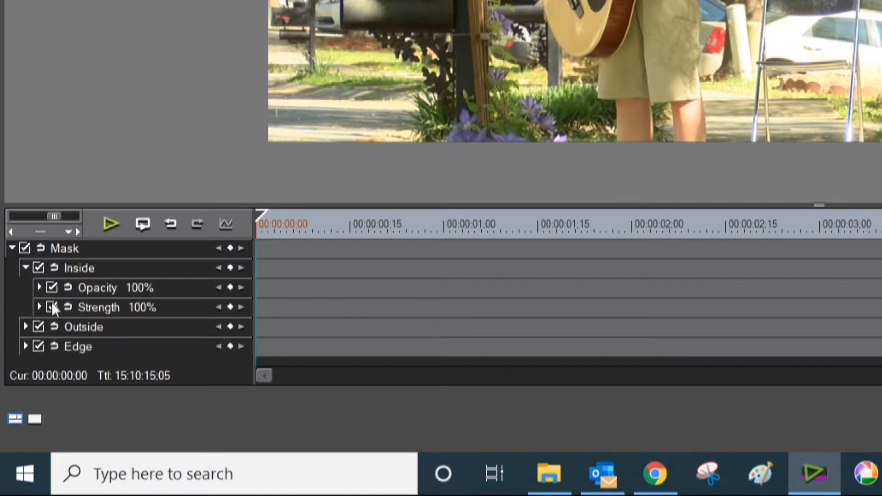
left_click(26, 269)
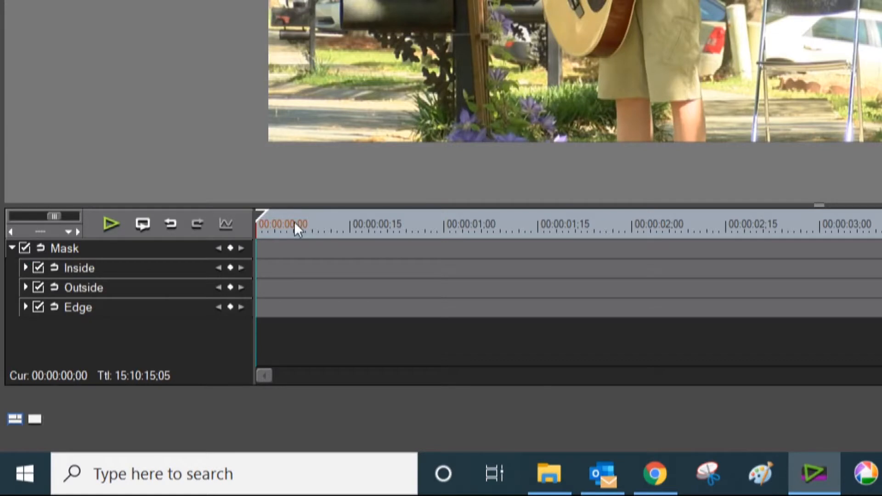
left_click_drag(260, 221, 218, 231)
left_click(229, 248)
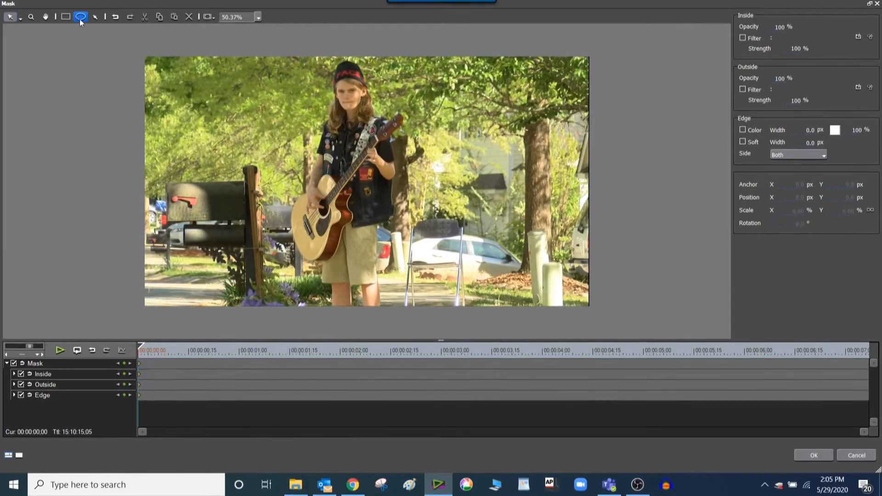
- Draw an elliptical mask shape around the guitarist's face
left_click(68, 18)
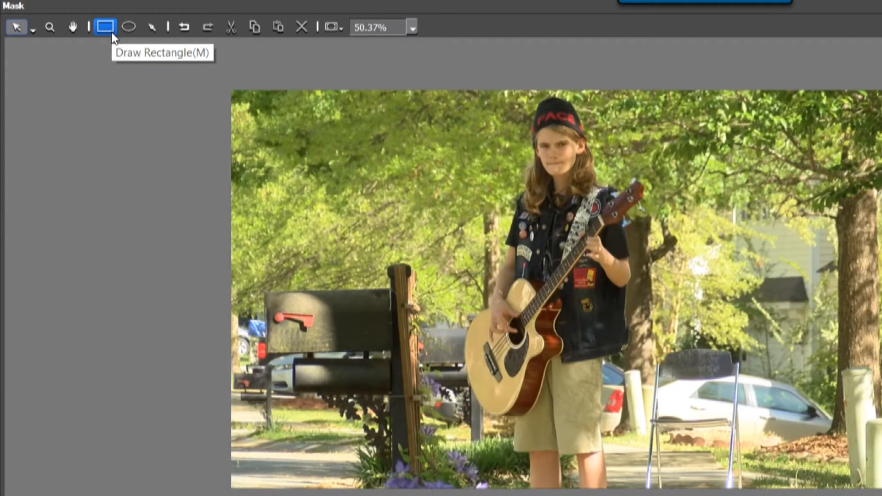
left_click(128, 34)
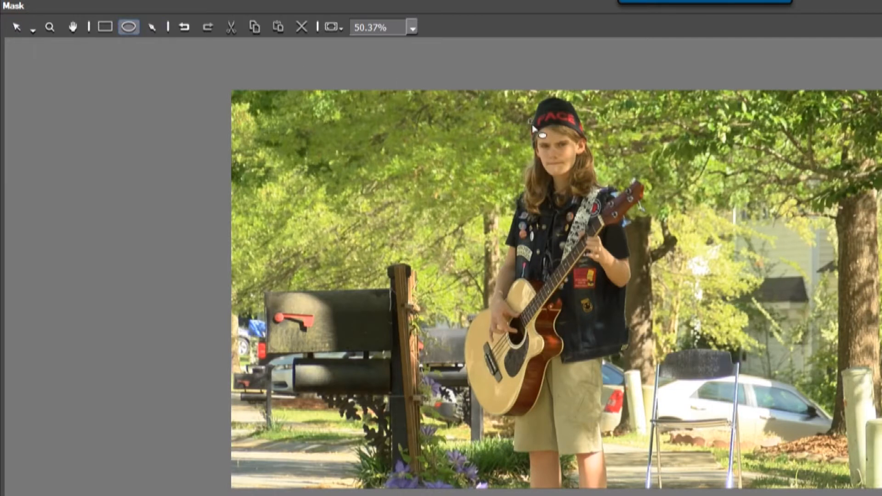
left_click_drag(555, 141, 588, 186)
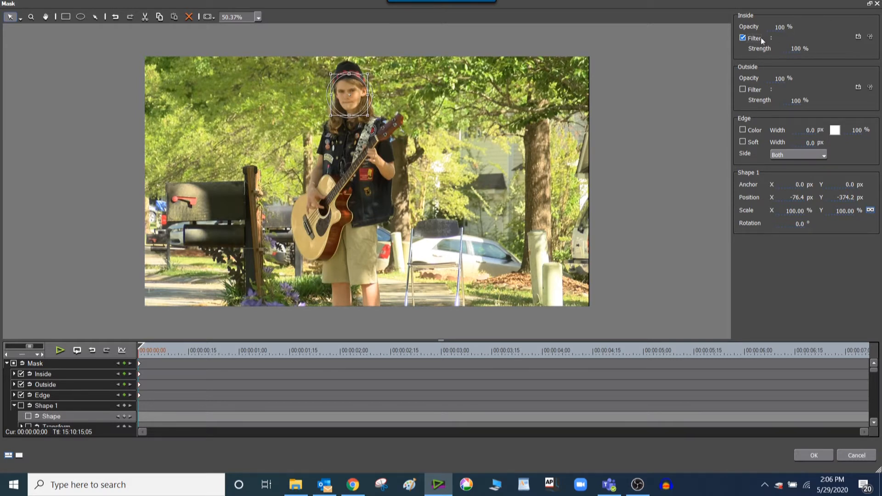
- Assign the Mosaic video filter to the inside of the mask
left_click(858, 38)
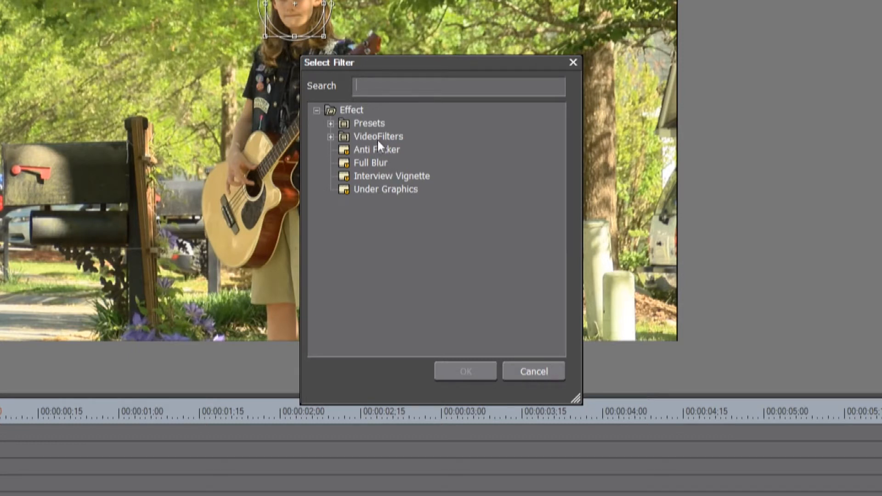
left_click(330, 137)
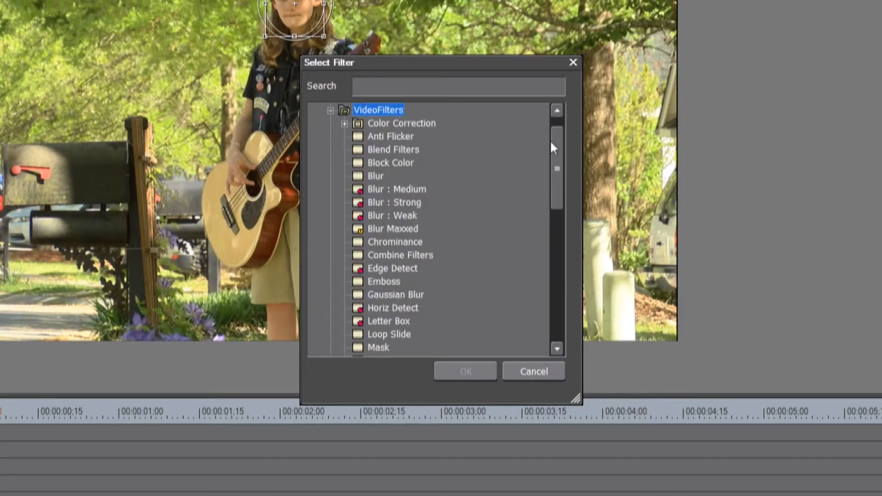
left_click_drag(552, 143, 562, 255)
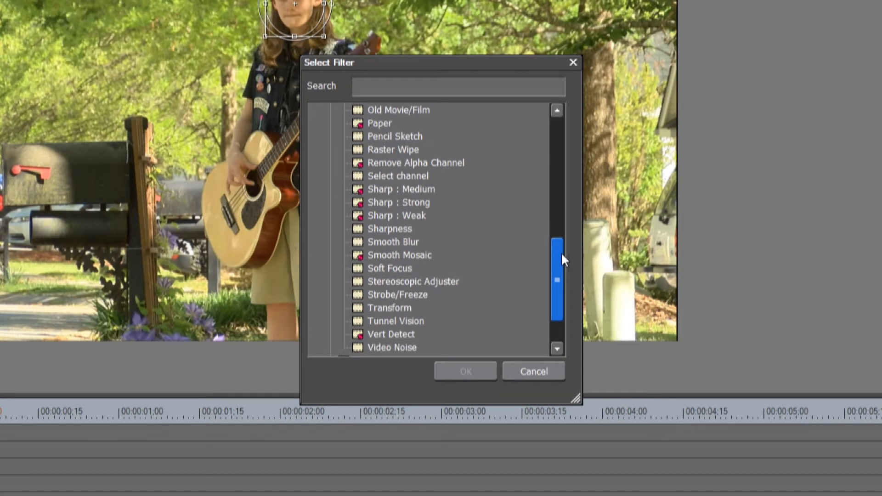
left_click_drag(561, 255, 572, 151)
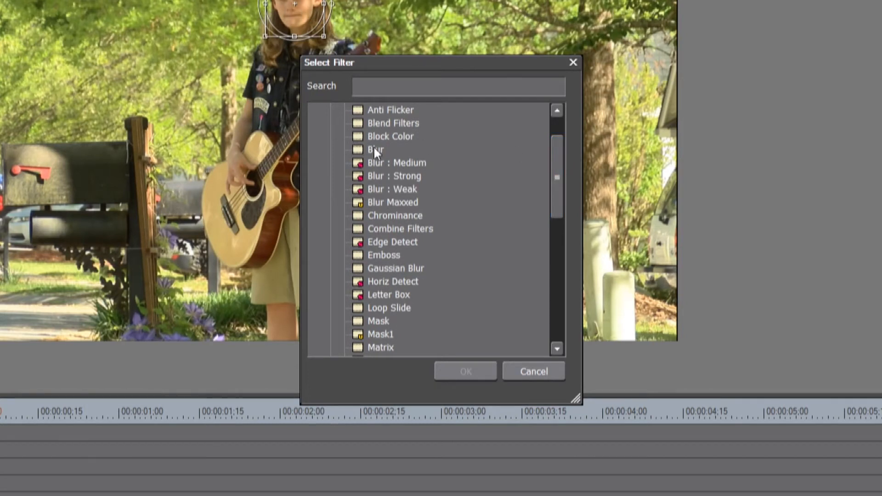
left_click_drag(555, 153, 558, 189)
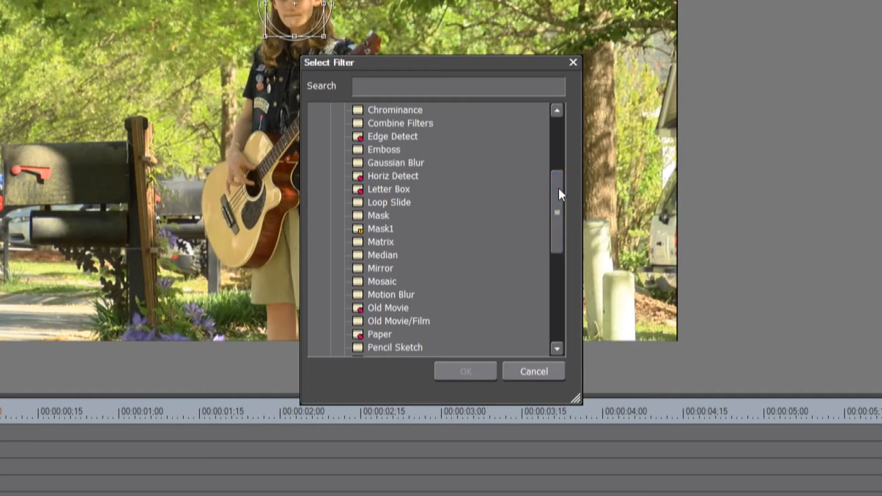
double_click(384, 282)
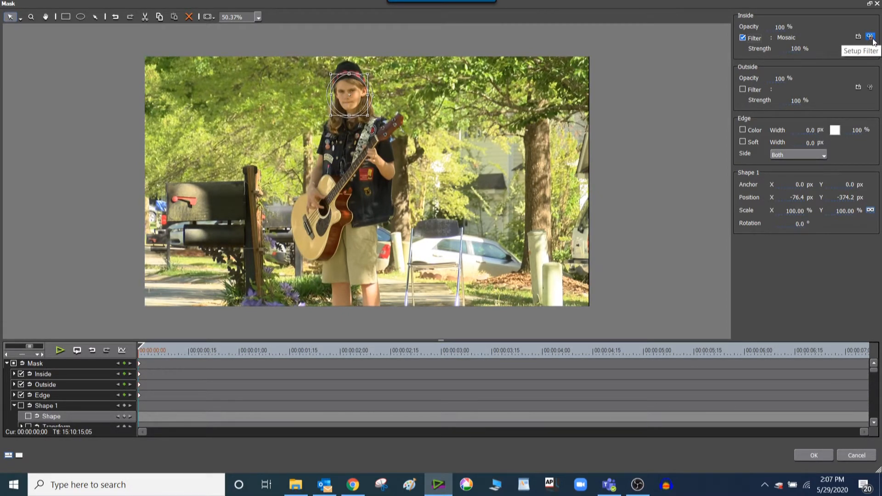
- Accept the Mosaic filter with block size 7 and the Plain pattern, and apply the mask to the clip
left_click(870, 37)
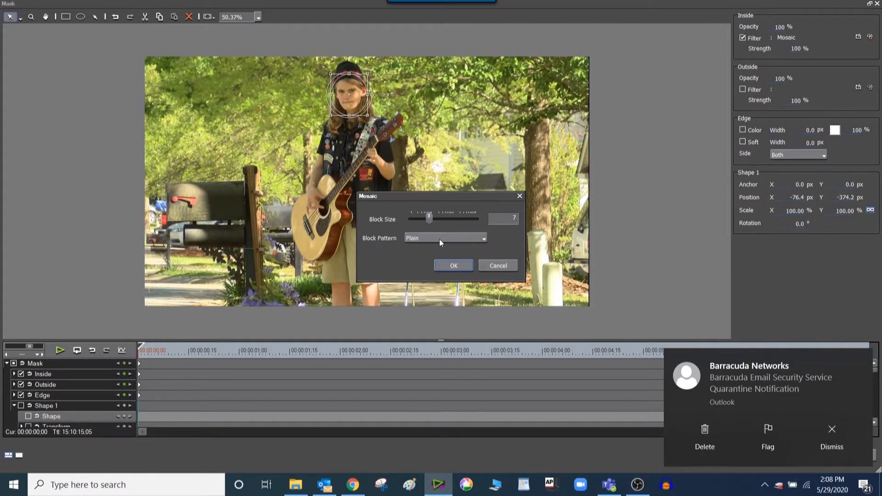
left_click(449, 267)
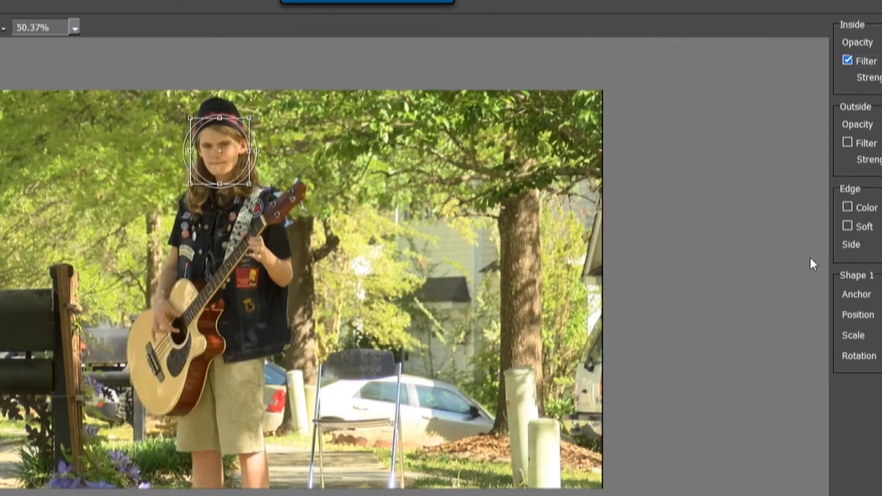
left_click_drag(770, 6, 697, 286)
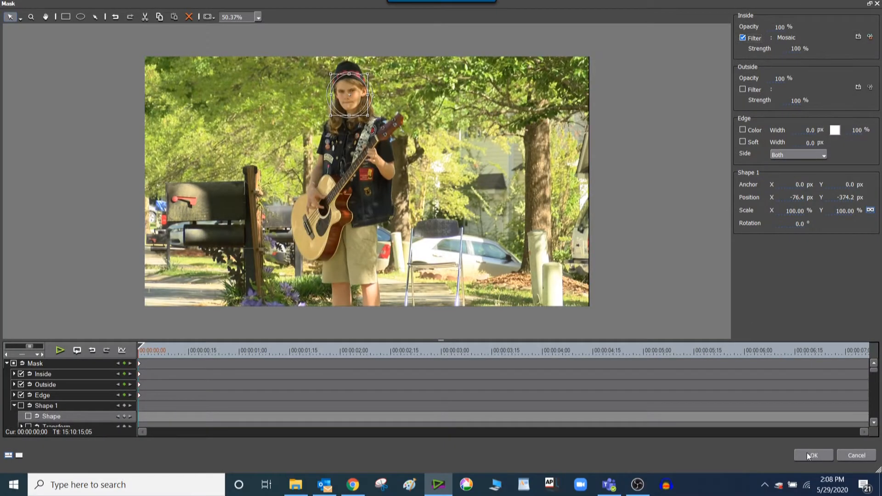
left_click(808, 455)
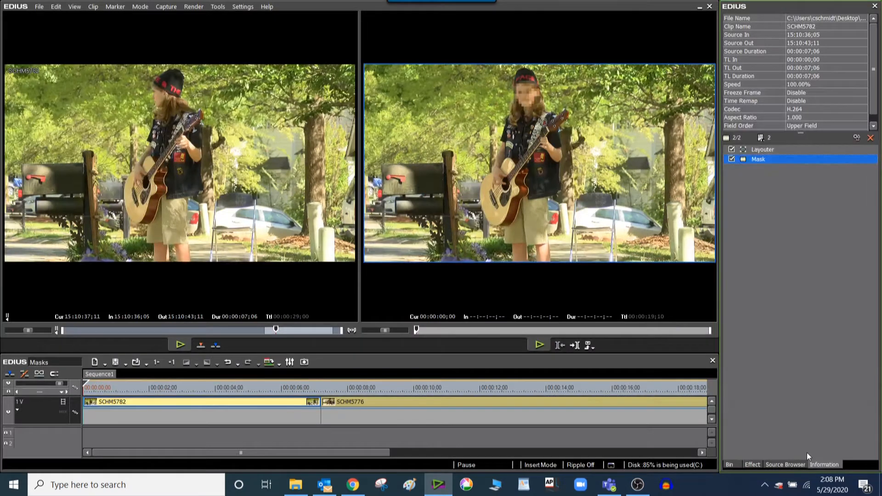
- Play back the masked clip and reopen its Mask filter at the first keyframe
left_click(540, 344)
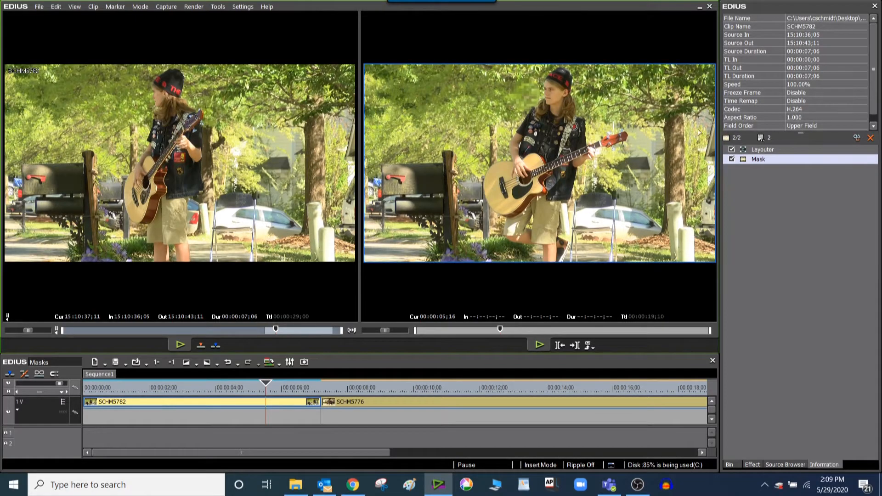
double_click(765, 160)
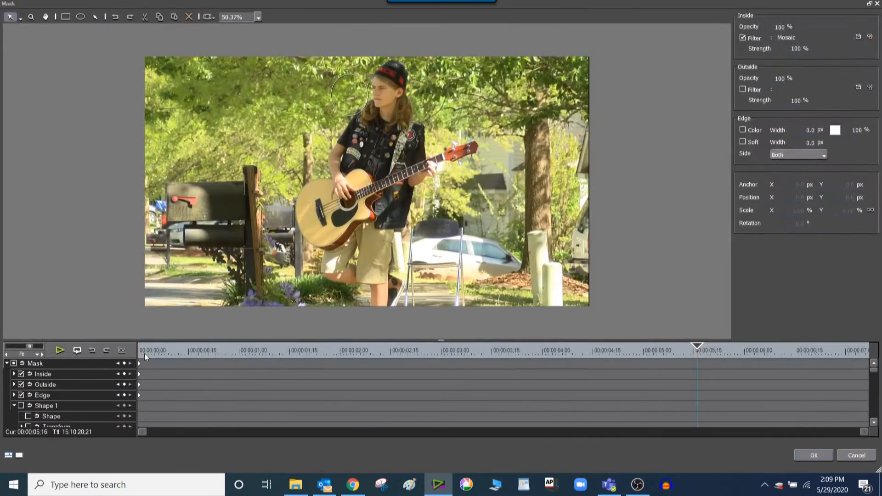
left_click(119, 363)
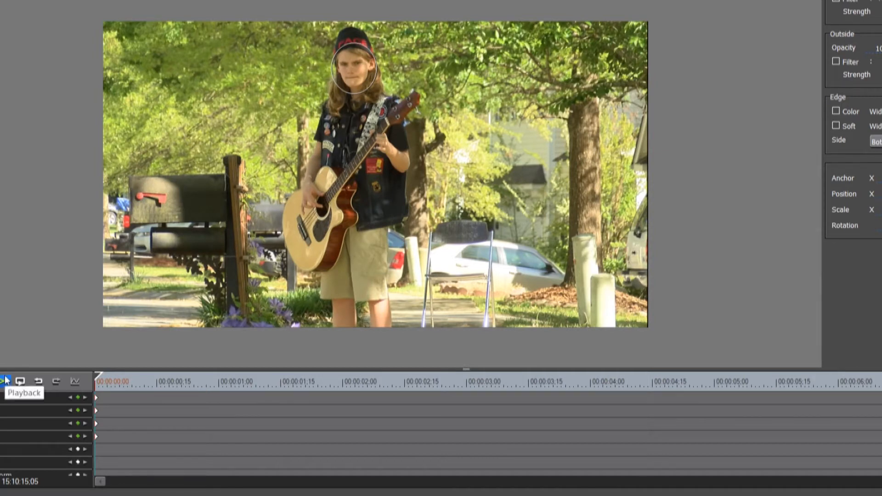
- Add Shape 1 keyframes at 00:00:00;00 and keyframes for all mask parameters at 00:00:00;15
left_click_drag(6, 370, 14, 339)
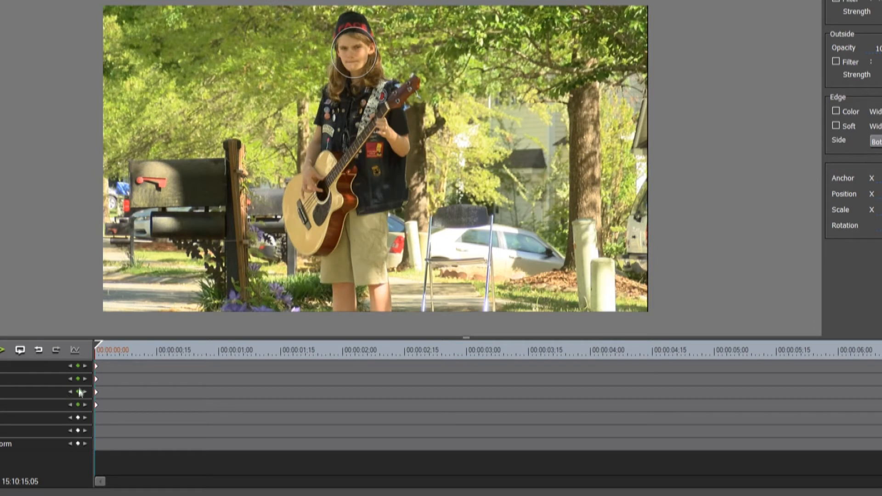
left_click(78, 418)
mouse_move(103, 352)
left_mouse_down()
mouse_move(407, 355)
mouse_move(95, 351)
left_mouse_up()
left_click_drag(100, 347, 157, 353)
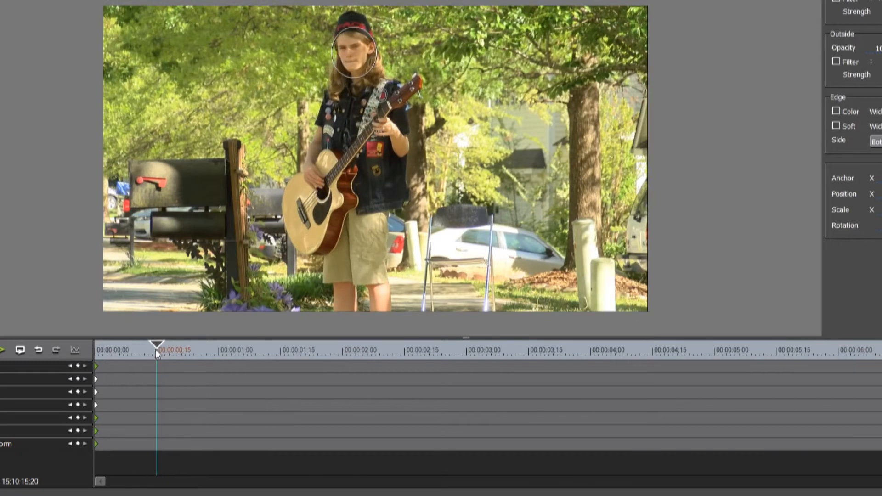
left_click(78, 366)
- At about 00:00:00;23, shift the ellipse slightly left over the turned face and check it against the 00:00:00;15 keyframe
left_click_drag(161, 351, 192, 357)
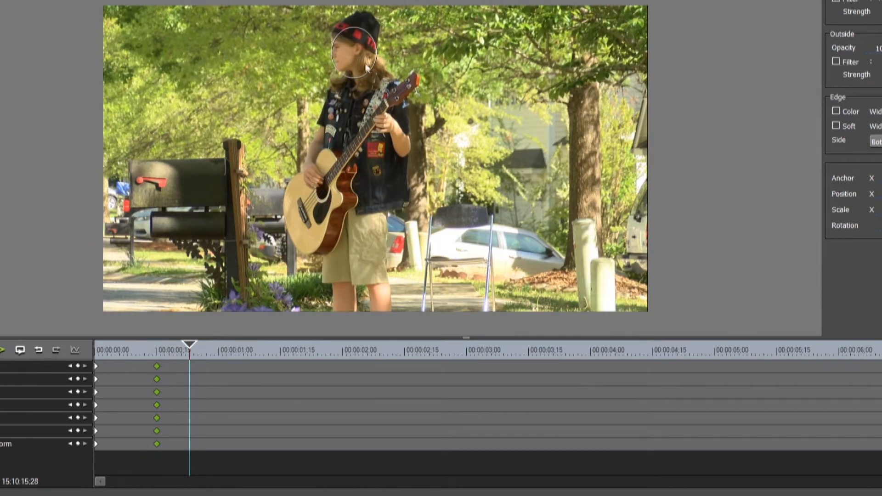
left_click_drag(360, 59, 348, 54)
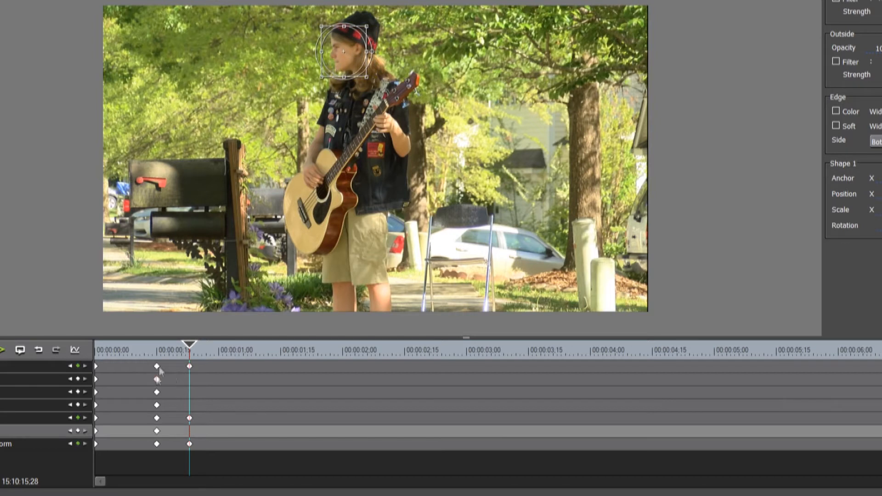
left_click(157, 355)
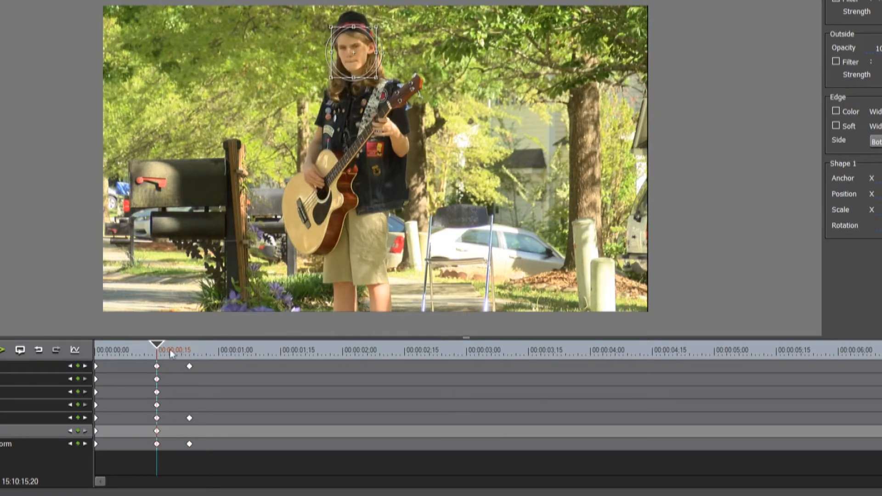
- Add keyframes for all mask parameters at about 00:00:01;10
left_click_drag(159, 346, 259, 363)
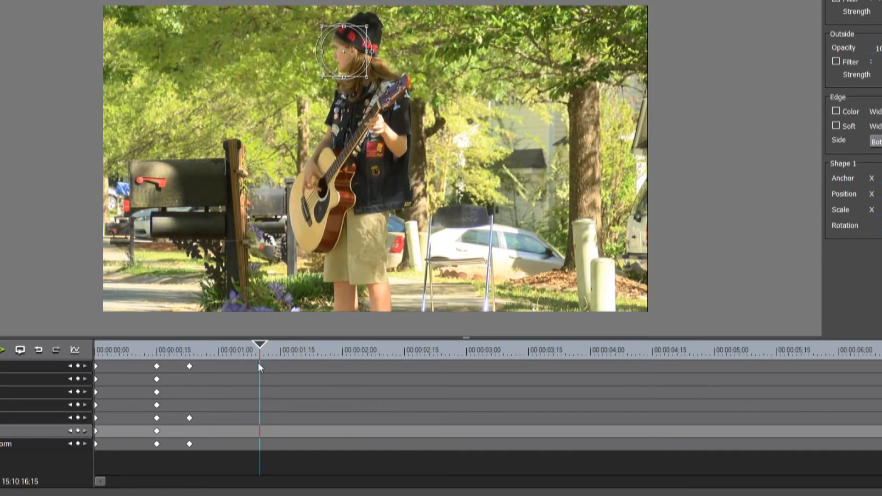
left_click(78, 365)
- Add keyframes for all mask parameters at 00:00:02;09, recentring the ellipse over the face there and again at 00:00:02;22
left_click_drag(261, 353, 382, 369)
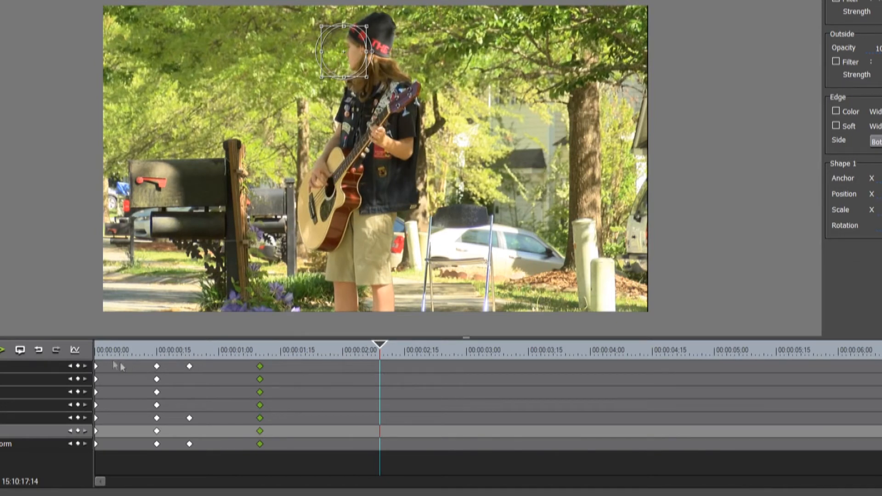
left_click(79, 366)
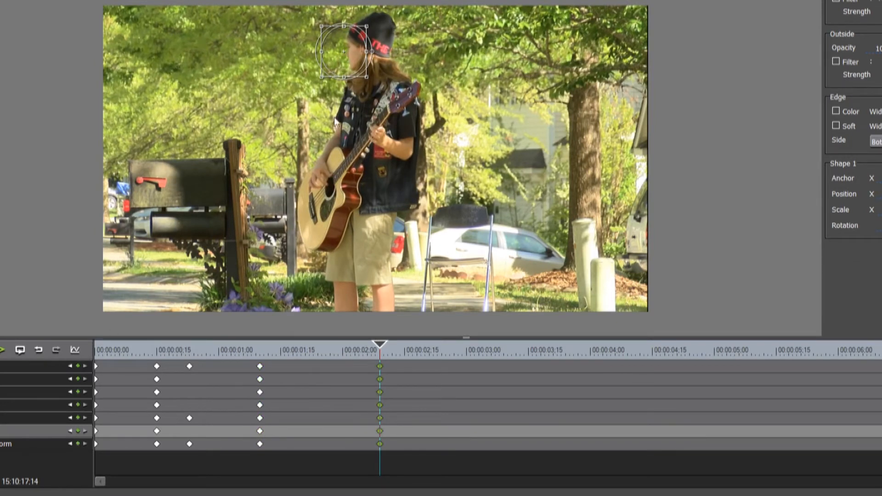
left_click_drag(352, 46, 361, 56)
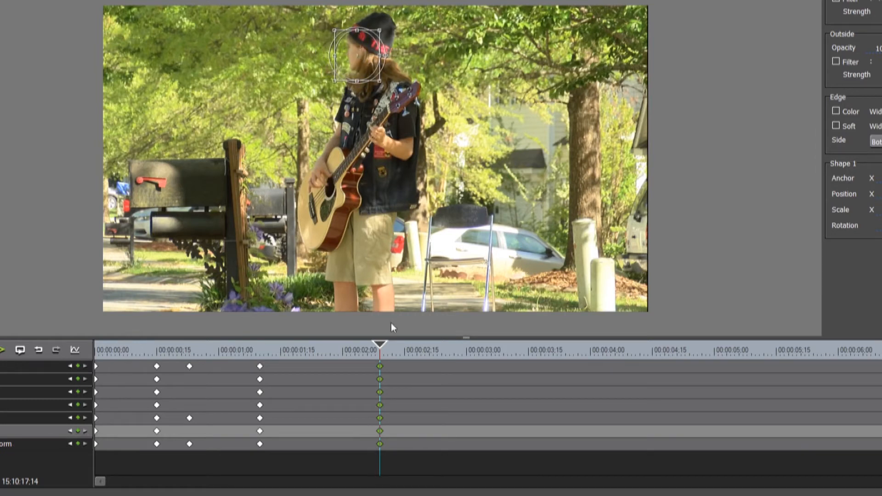
left_click_drag(384, 349, 436, 353)
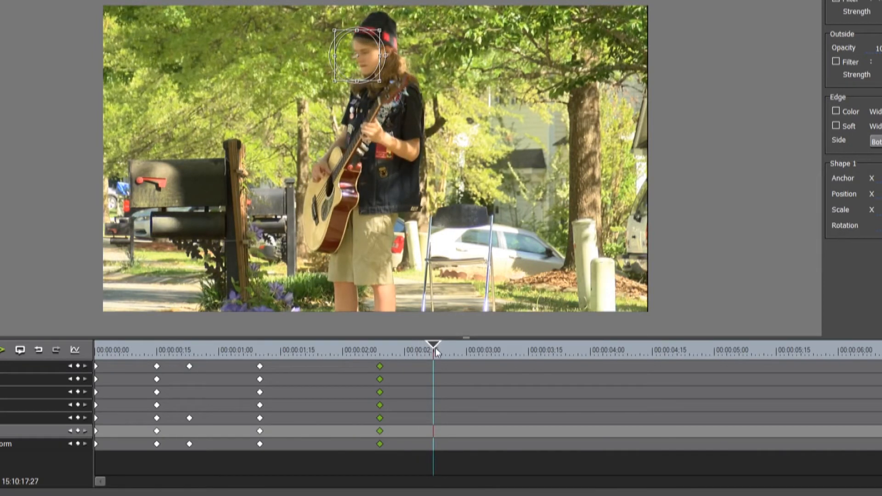
left_click_drag(355, 51, 367, 52)
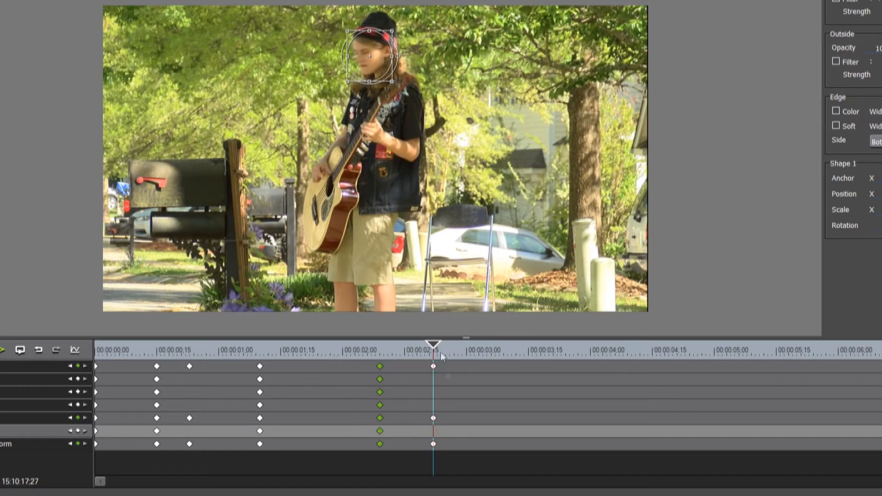
- Add keyframes for all mask parameters at 00:00:03;25 and shift the ellipse right over the face at 00:00:04;21
left_click_drag(440, 349, 569, 366)
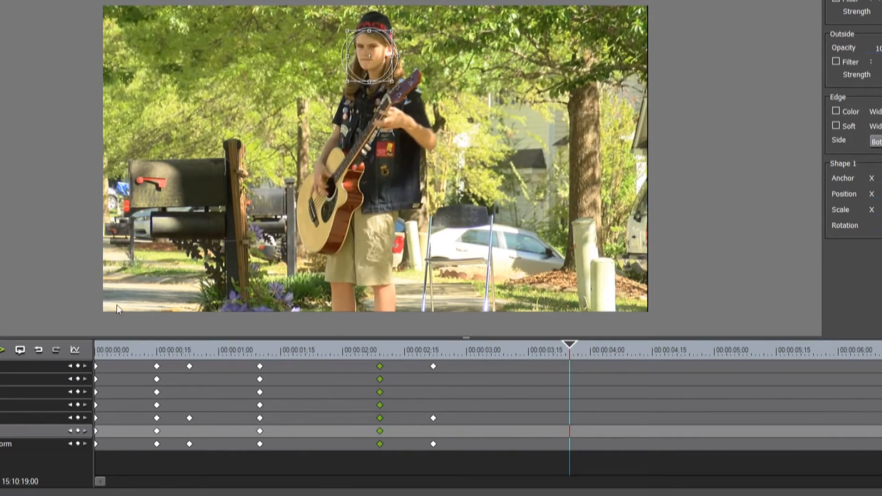
left_click(78, 366)
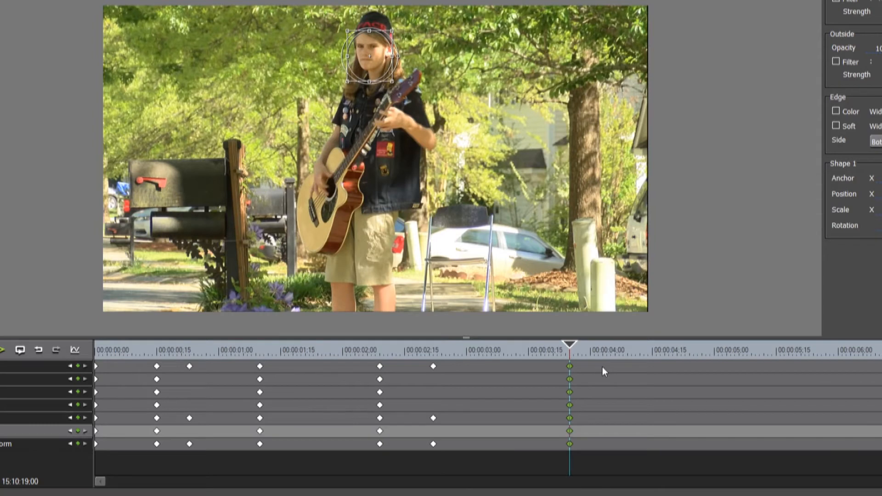
left_click_drag(578, 360, 678, 370)
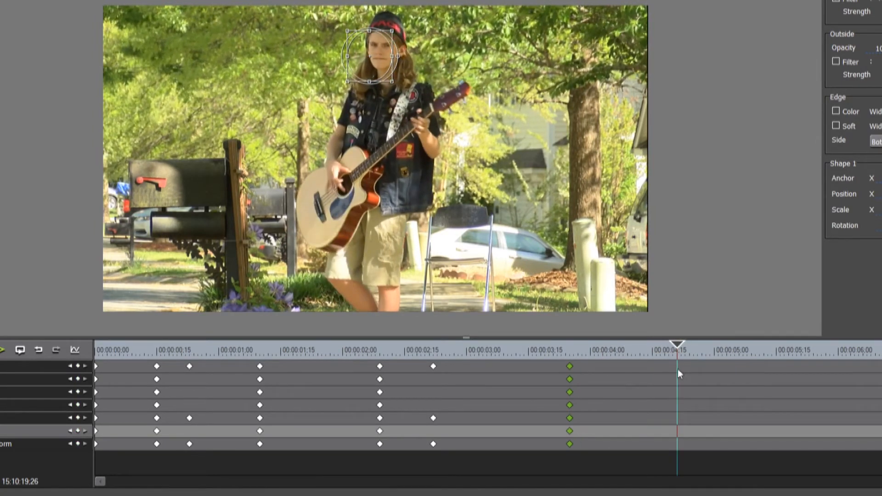
left_click_drag(378, 56, 392, 57)
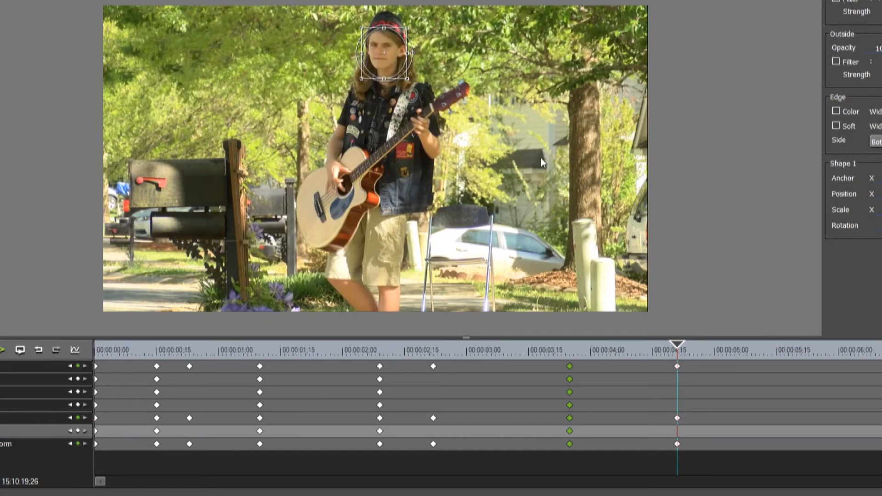
- Move the ellipse over the face and shrink it to about 87% at 00:00:05;07, and add all-parameter keyframes at about 00:00:06;04
left_click_drag(680, 347, 745, 365)
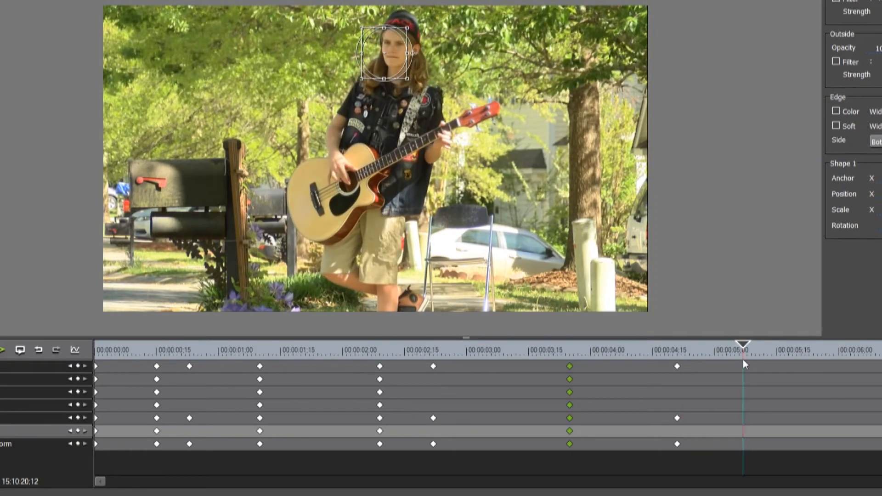
left_click_drag(387, 61, 401, 61)
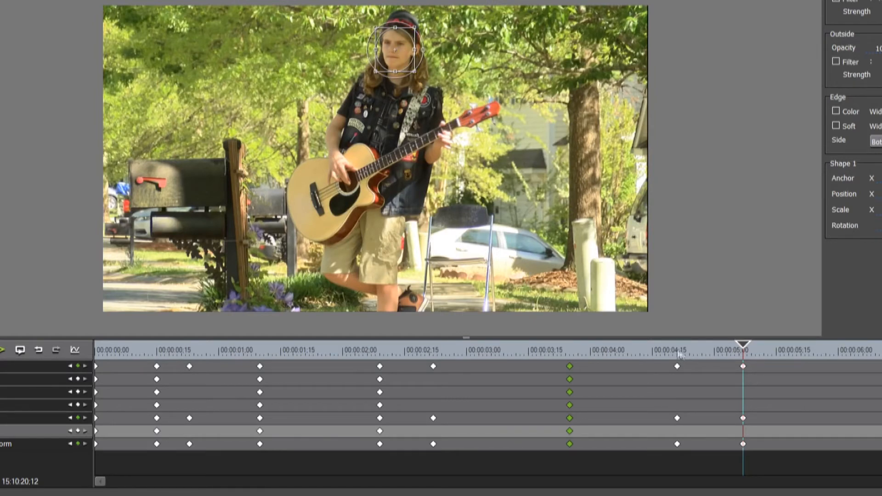
left_click_drag(677, 350, 813, 387)
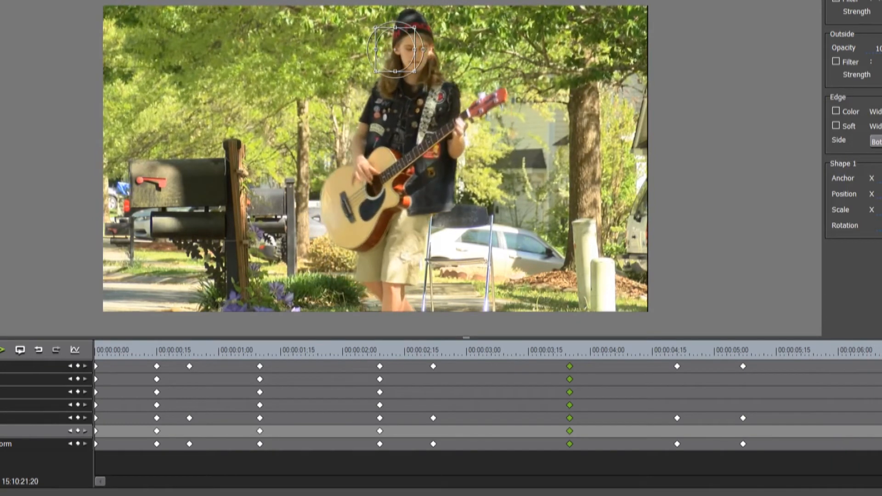
left_click(851, 391)
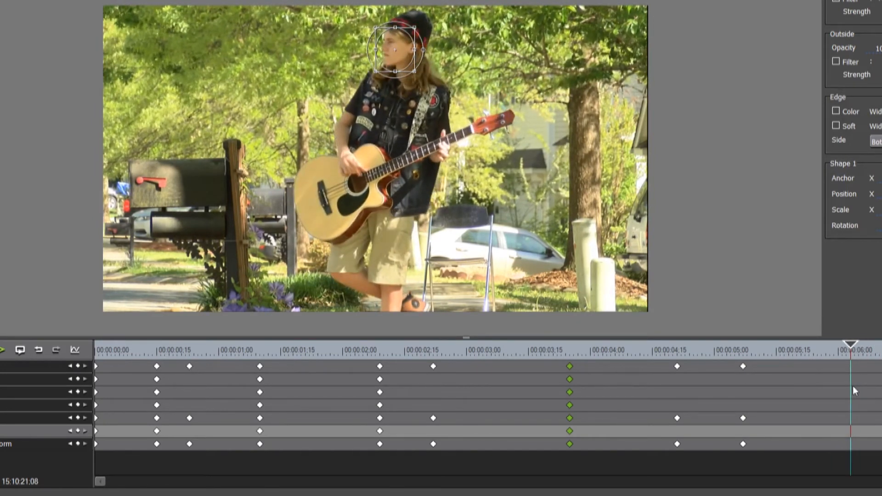
left_click(854, 391)
left_click(79, 366)
- At the clip's last frame, 00:00:07;06, move the ellipse over the face to about X 281, Y -384 px
key("space")
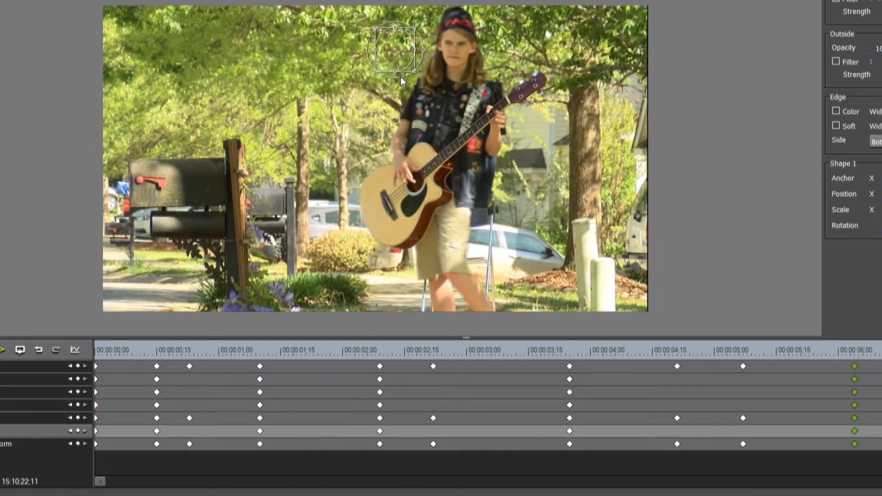
left_click_drag(391, 54, 452, 54)
left_click(854, 352)
left_click_drag(860, 355, 881, 356)
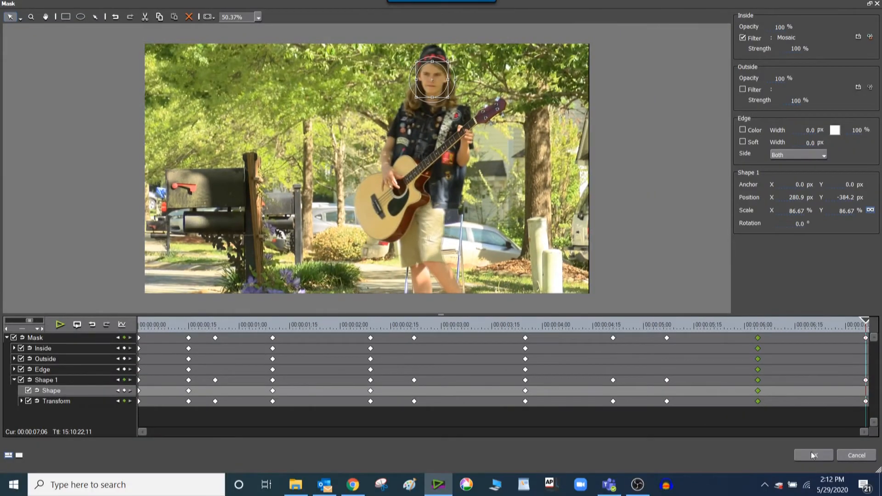
- Apply the mask keyframes and play back the sequence to check how the mosaic follows the face
left_click(811, 455)
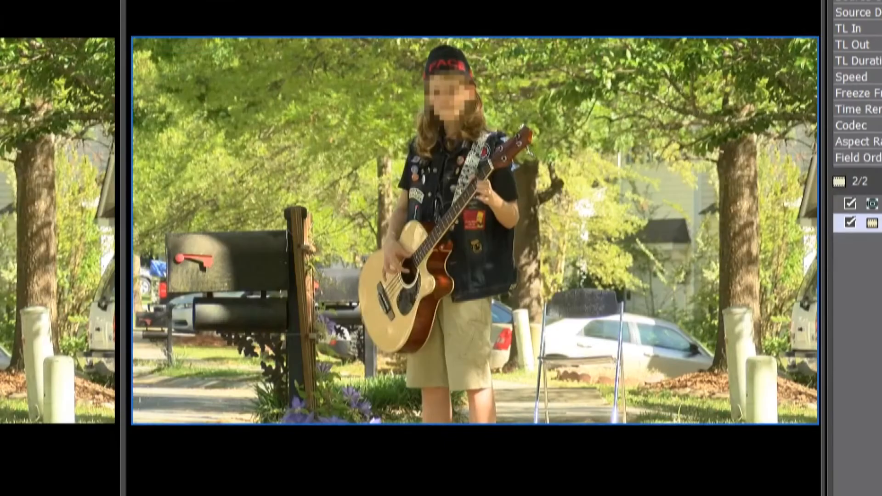
key("space")
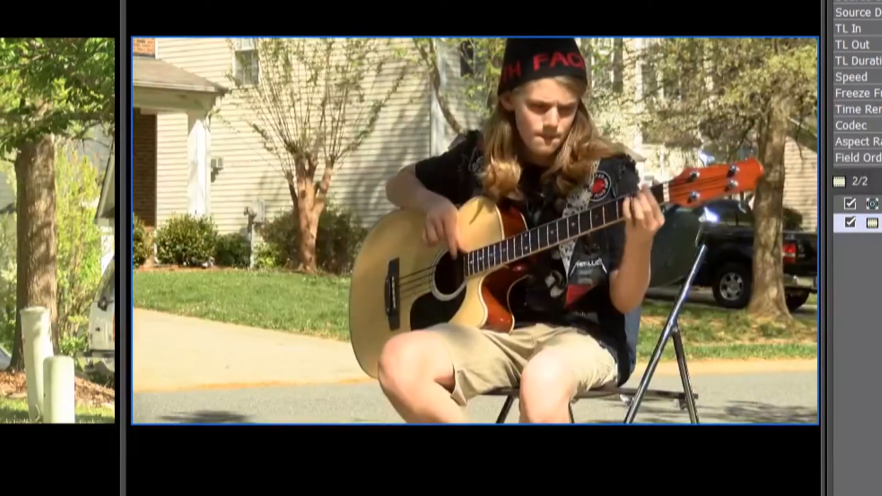
left_click(307, 385)
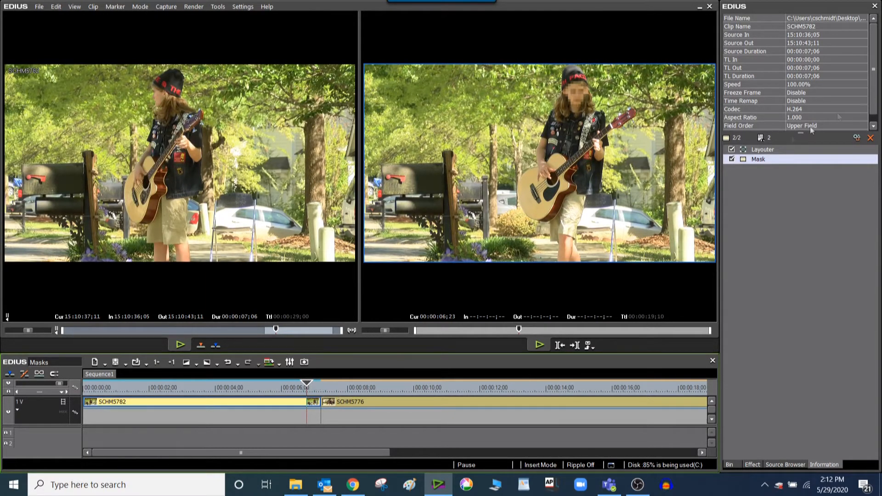
- Reopen the clip's Mask filter, replace the inside Mosaic filter with Blur and increase the blur radius
double_click(765, 158)
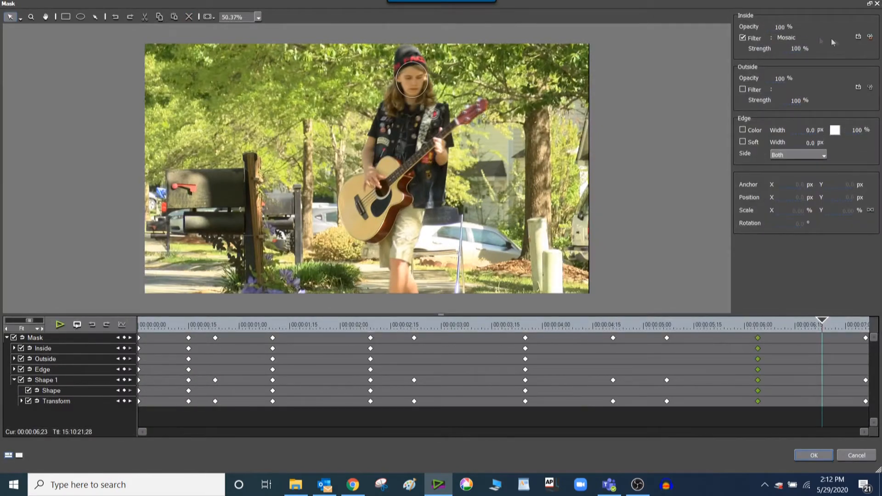
left_click(858, 37)
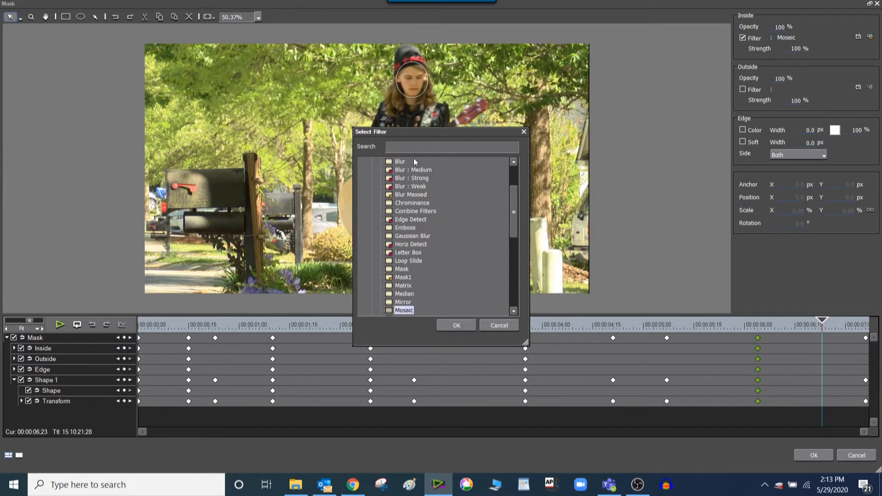
left_click(399, 163)
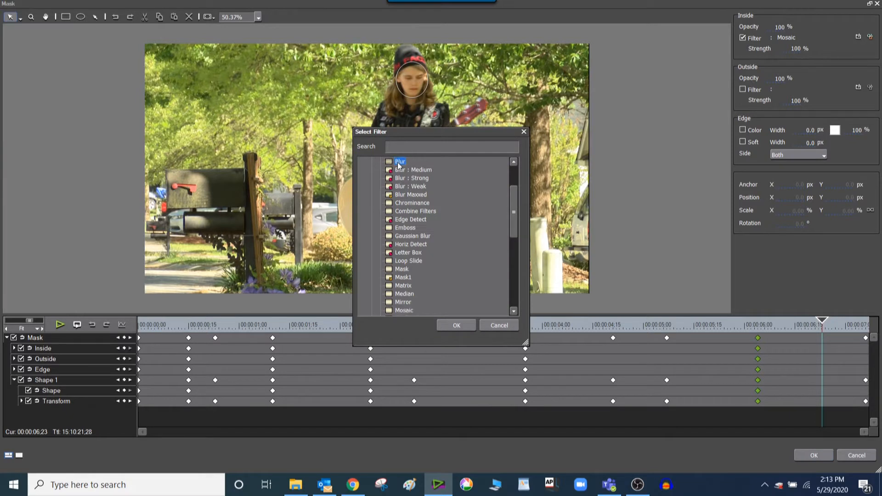
left_click(462, 326)
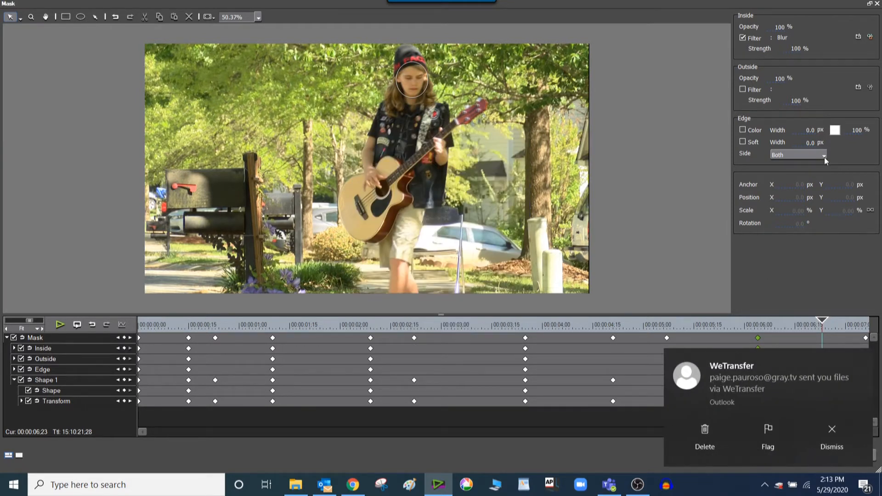
left_click(870, 36)
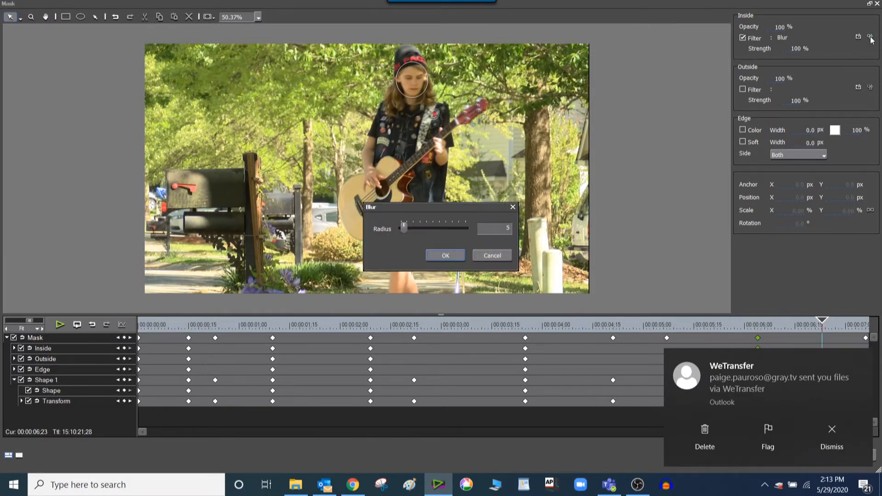
left_click_drag(403, 224, 434, 231)
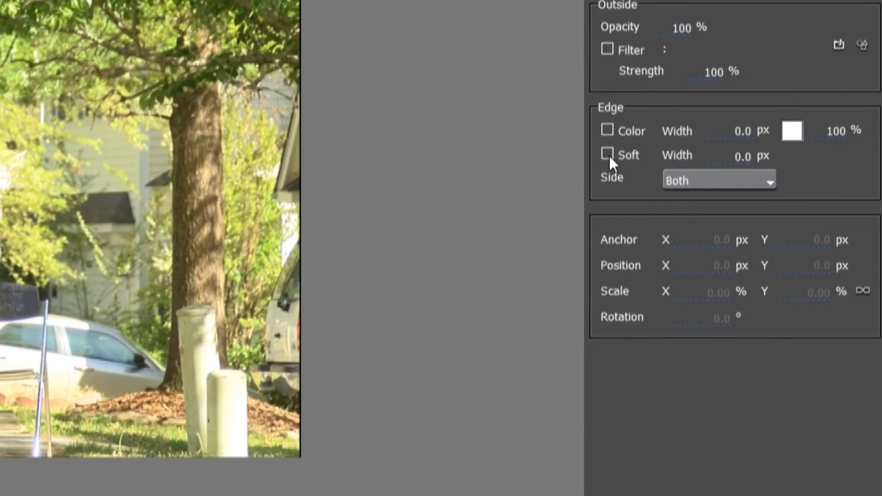
- Turn on the mask's soft edge with a width of 10 px
left_click(608, 155)
left_click(734, 157)
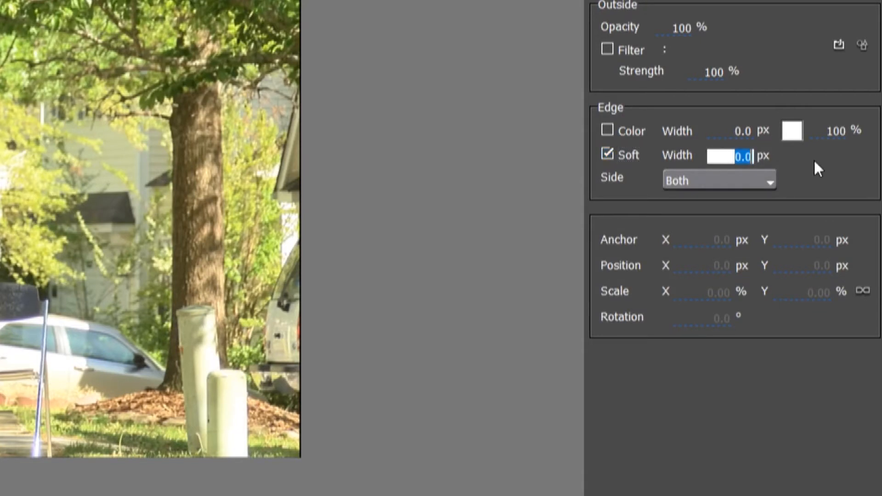
type("10")
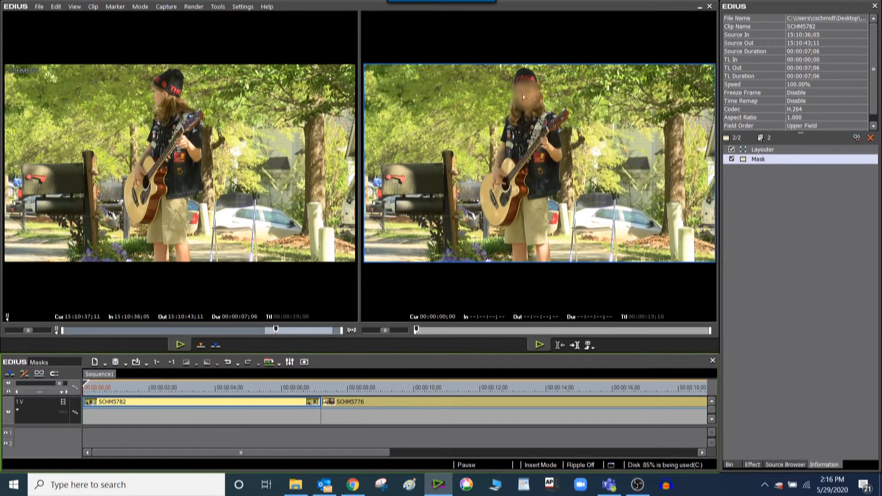
- Duplicate the Mask filter on the SCHM5782 clip
double_click(436, 158)
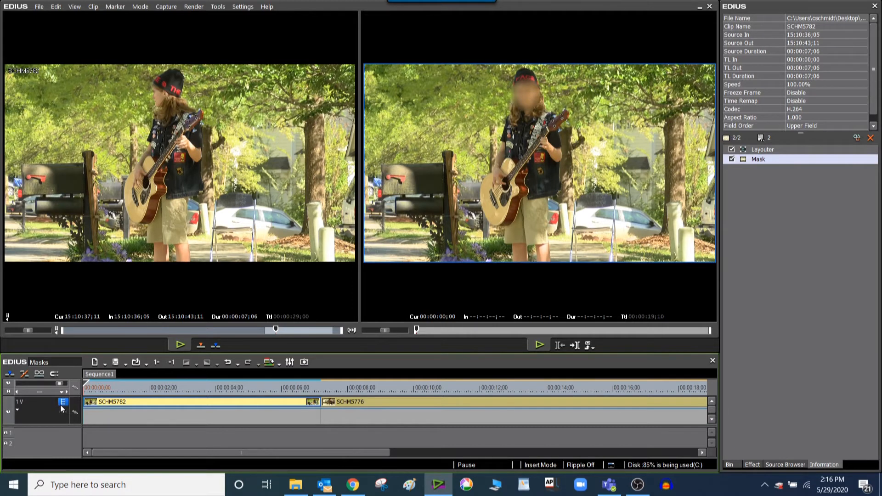
right_click(768, 159)
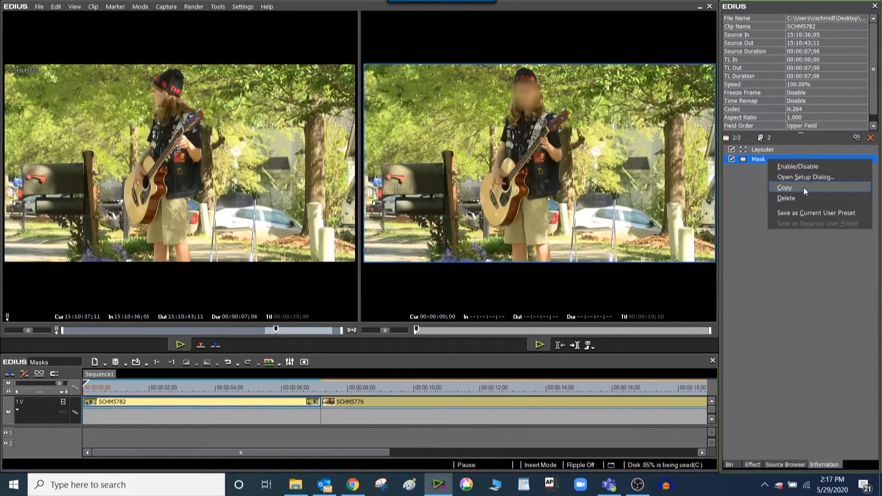
left_click(784, 187)
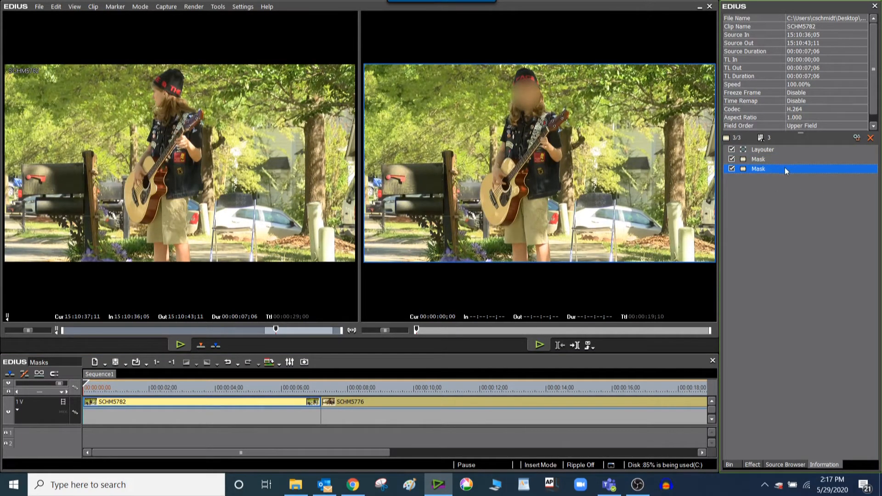
- In the duplicated Mask, move the ellipse over the mailbox's red flag, about X -790, Y 70 px, and delete all keyframes after the first
double_click(758, 169)
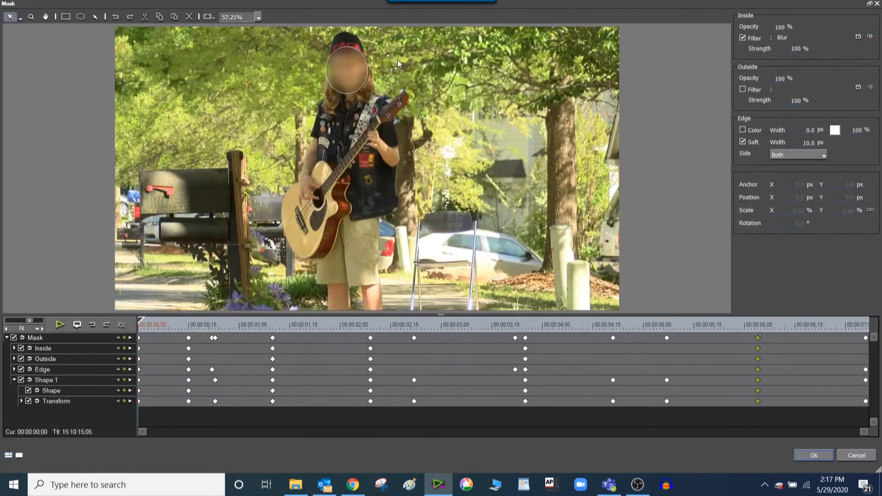
left_click_drag(346, 73, 159, 191)
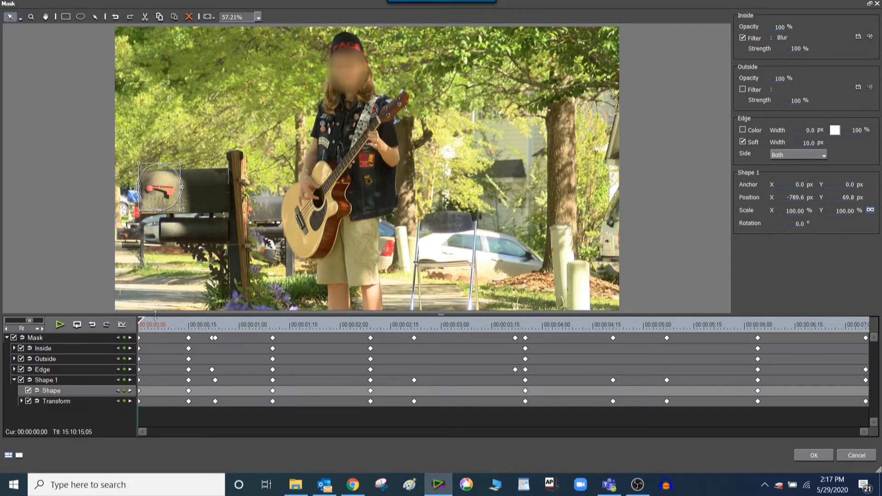
left_click_drag(149, 325, 394, 325)
left_click_drag(447, 318, 869, 426)
key("Delete")
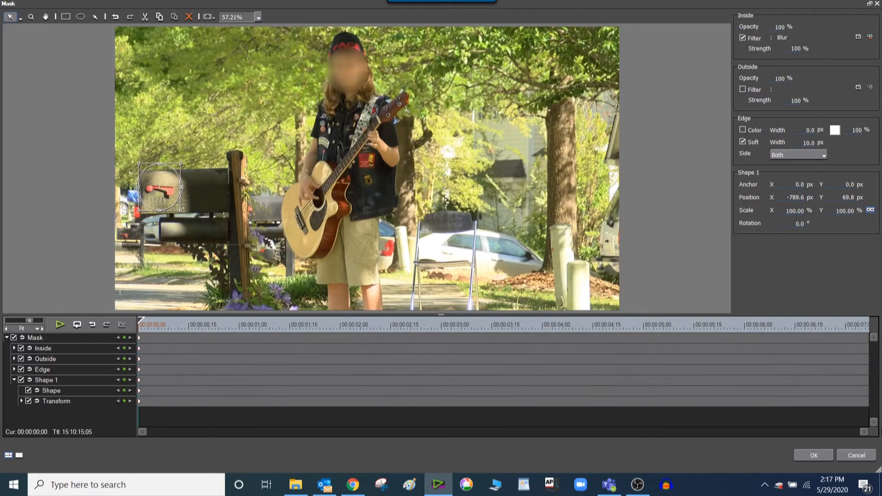
- Check the mailbox mask through to the last frame, apply it and play back the sequence from the start
left_click_drag(157, 320, 872, 333)
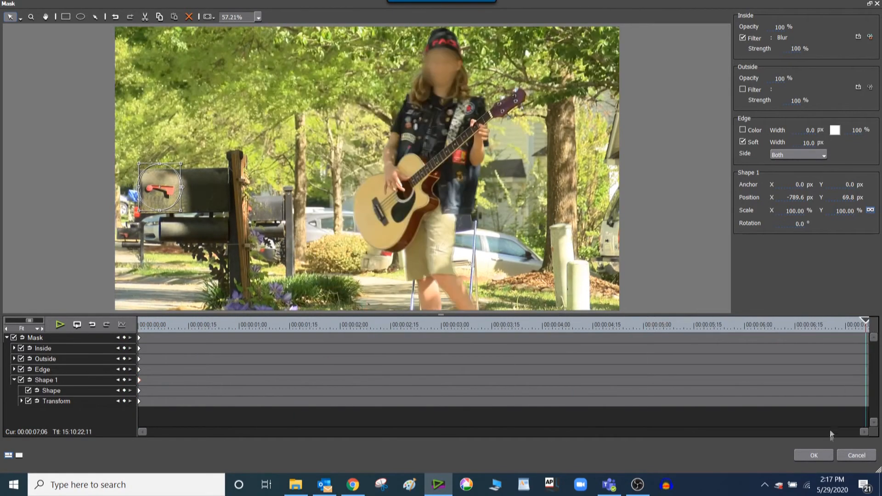
left_click(814, 455)
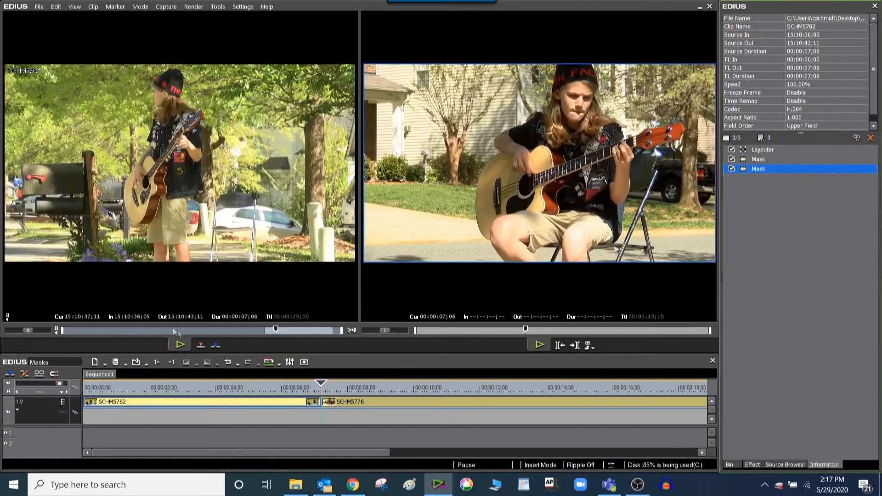
left_click_drag(129, 386, 62, 395)
key("space")
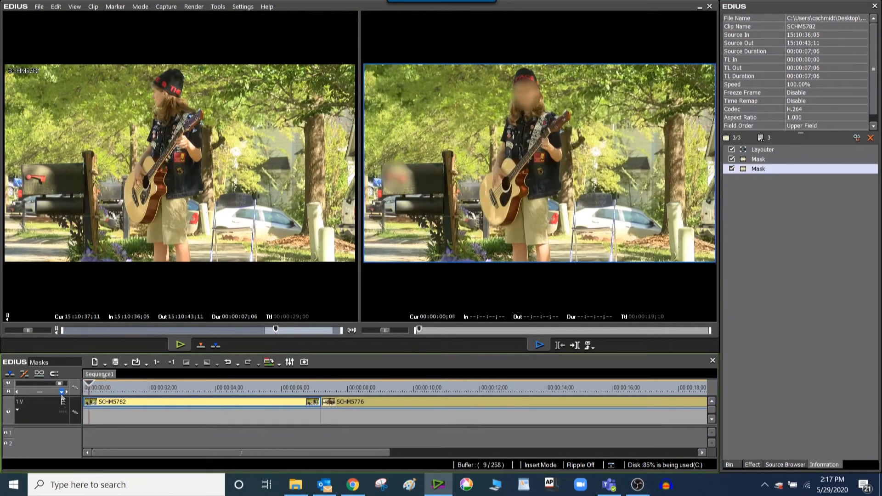
- Review the playback of both blur masks at full-screen size and pause near the end of the SCHM5782 clip
key("F11")
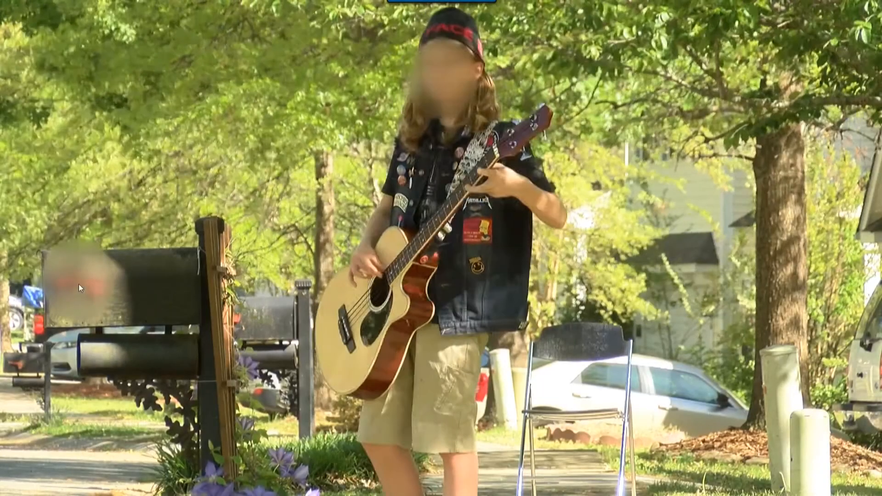
key("Escape")
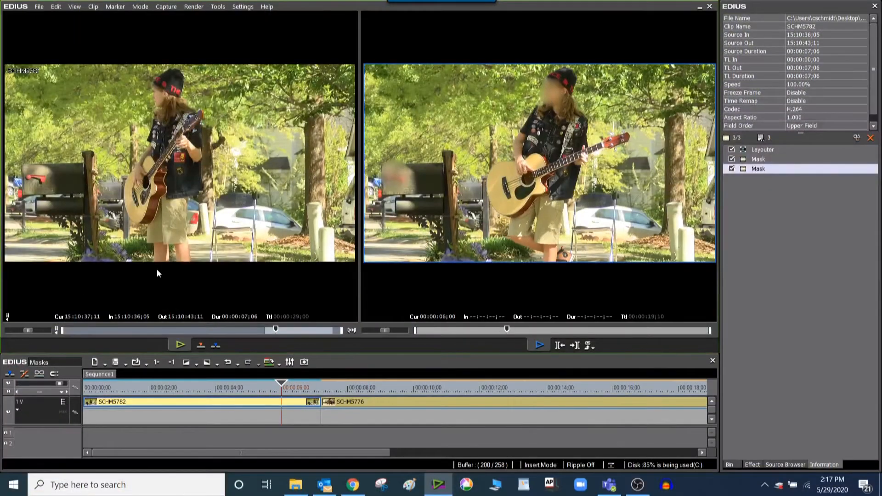
key("space")
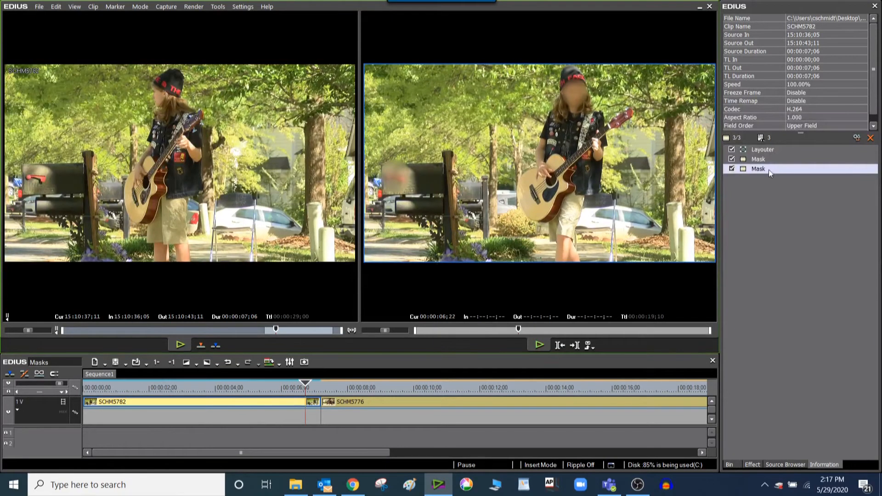
- Open the second Mask on the SCHM5782 clip and delete the ellipse over the mailbox
left_click(768, 169)
double_click(768, 169)
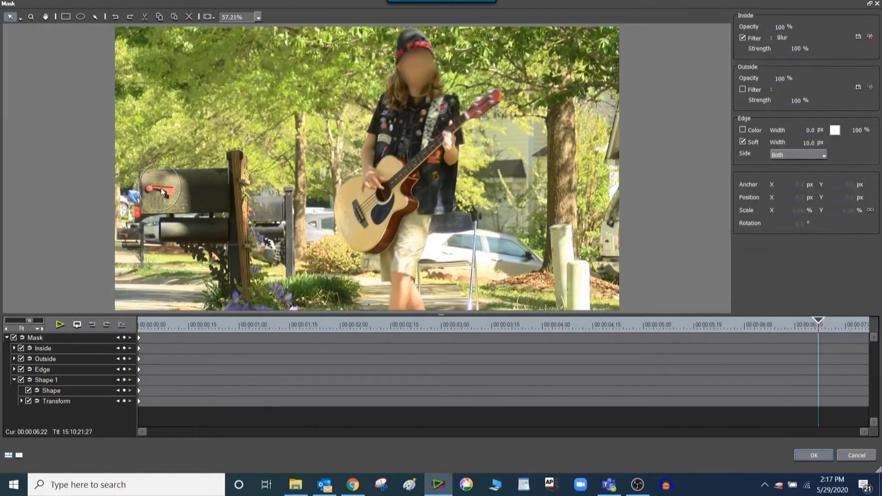
left_click_drag(158, 196, 152, 200)
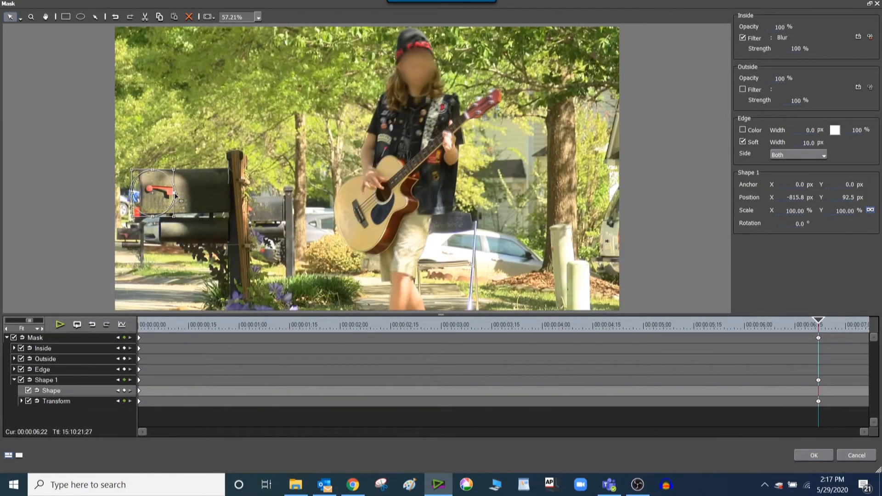
left_click_drag(228, 207, 194, 205)
key("Delete")
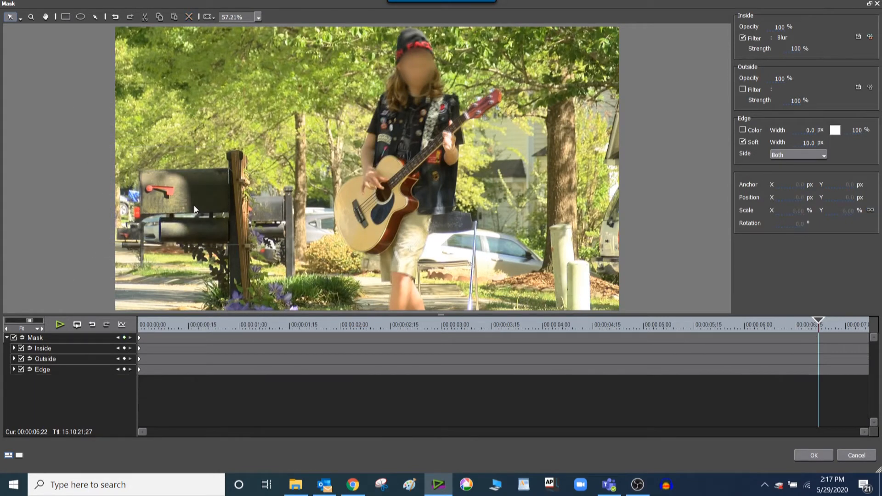
- Draw a rectangular mask around the whole mailbox, about X -683, Y 83 px, with keyframing off for the shape, and apply it
left_click(64, 17)
left_click_drag(128, 156, 241, 217)
left_click_drag(194, 194, 196, 194)
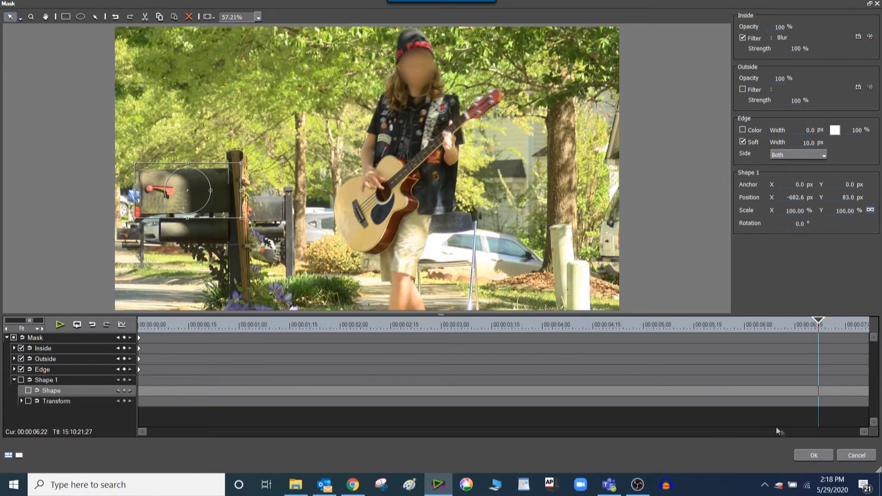
left_click(799, 454)
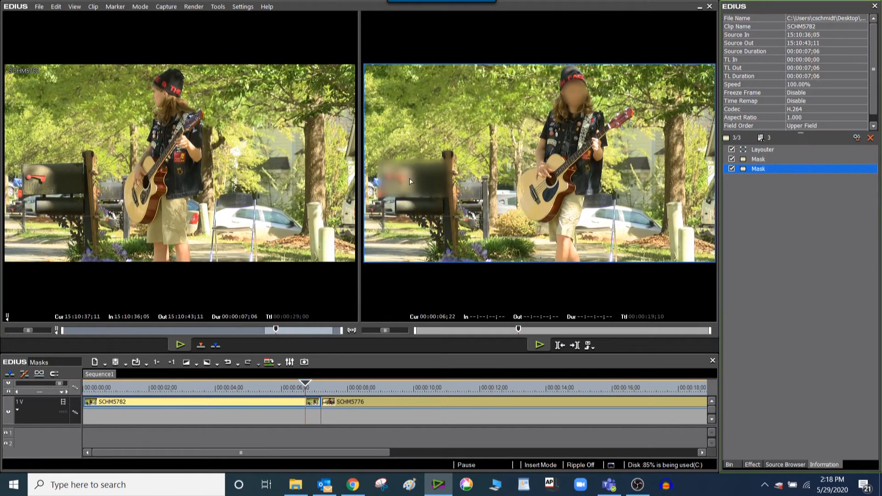
- Set the mailbox mask's soft edge width to 50 px from the first frame, apply it and check it full screen
double_click(766, 168)
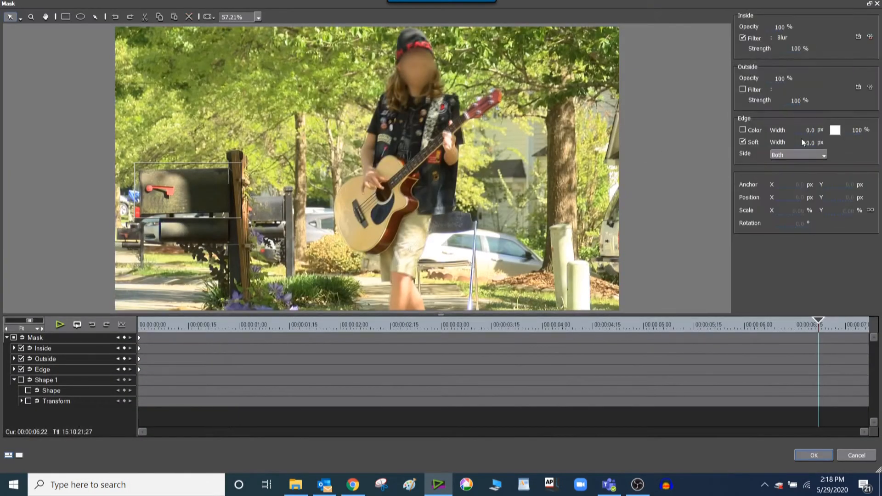
left_click_drag(356, 325, 49, 368)
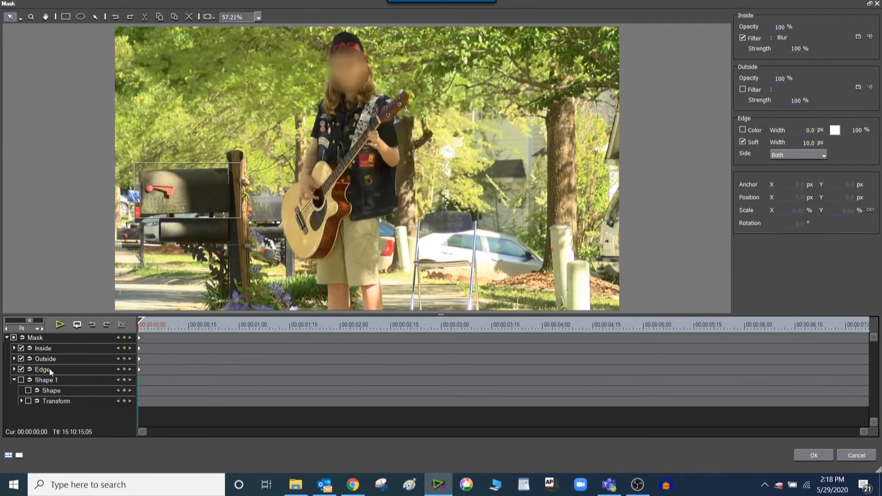
left_click(796, 142)
type("50")
left_click(819, 455)
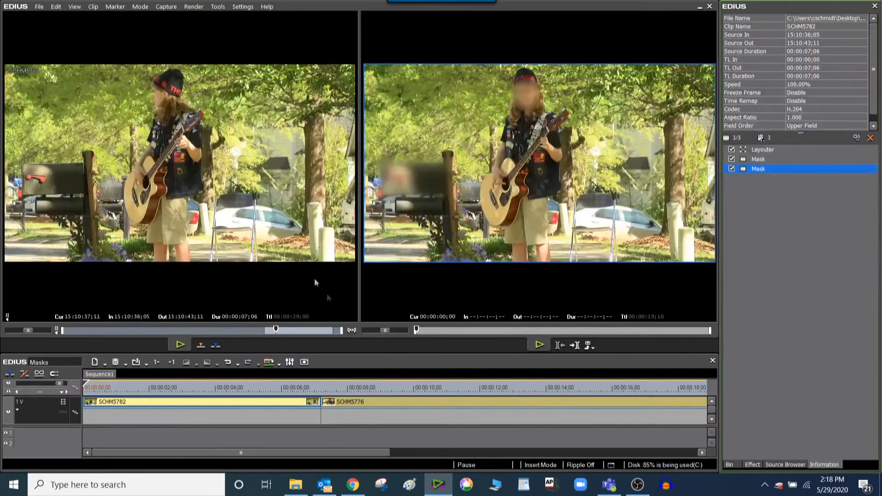
double_click(395, 173)
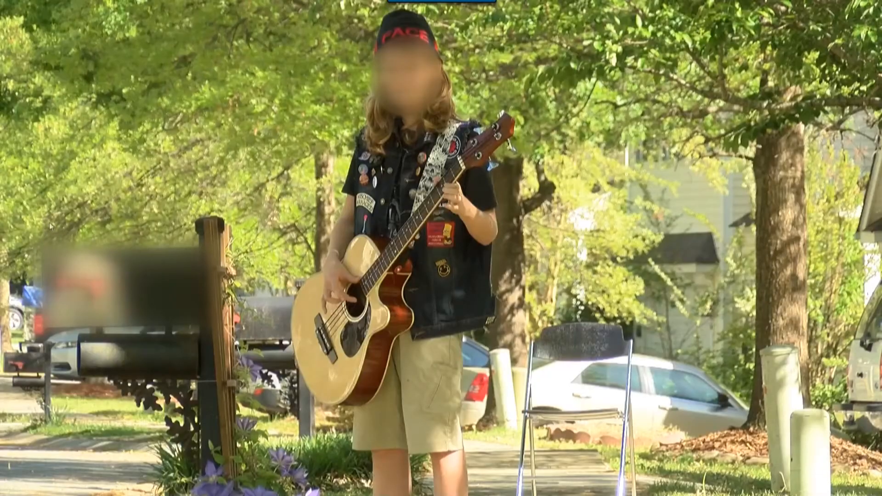
double_click(91, 270)
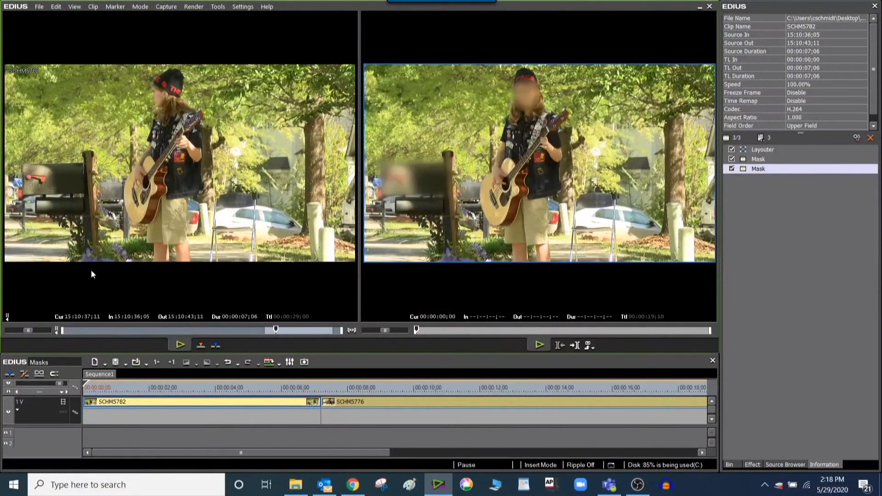
- Raise the radius of the mailbox mask's inside Blur filter to near its maximum and apply the mask
double_click(765, 169)
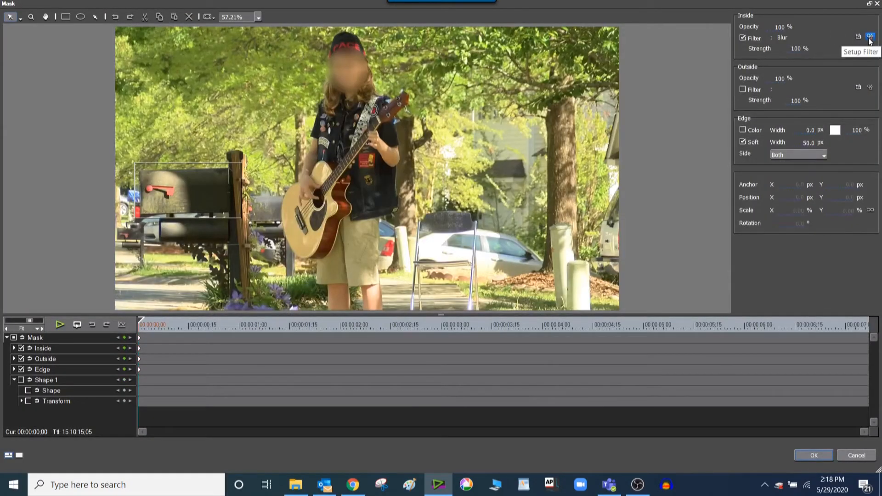
left_click(870, 38)
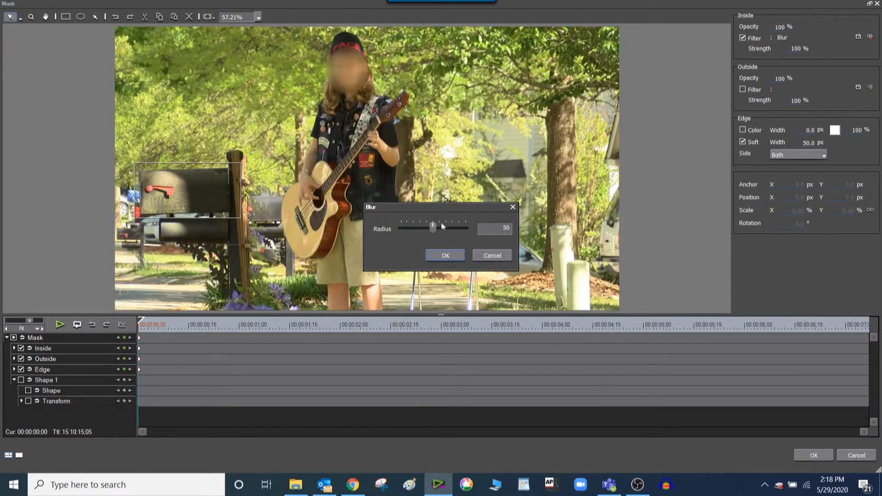
left_click_drag(433, 226, 465, 226)
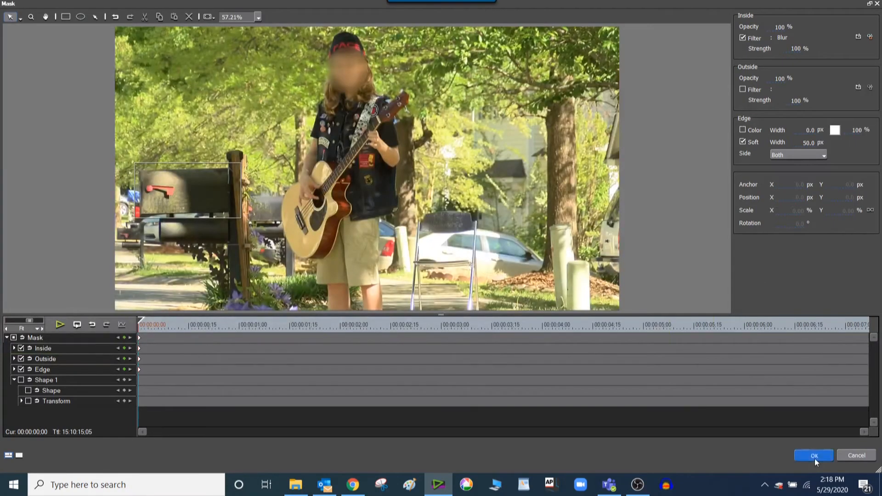
left_click(814, 456)
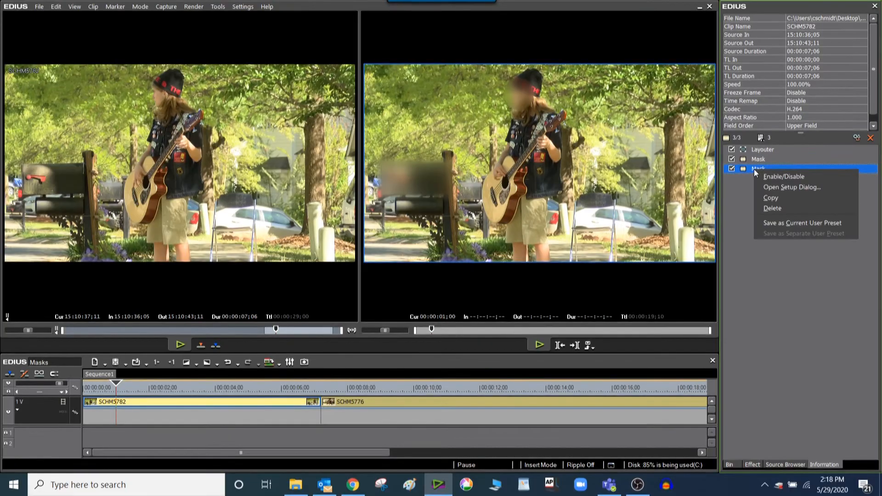
- Duplicate the mailbox Mask filter and delete the rectangle from the copy
left_click(766, 203)
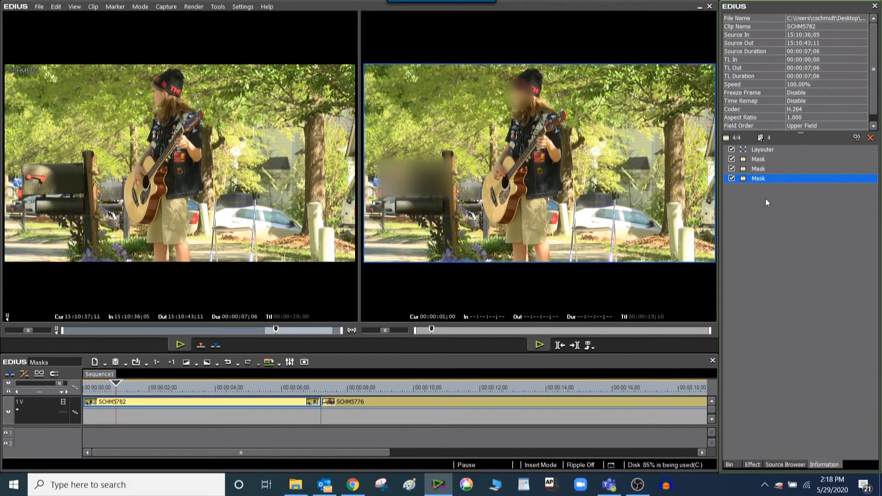
double_click(758, 179)
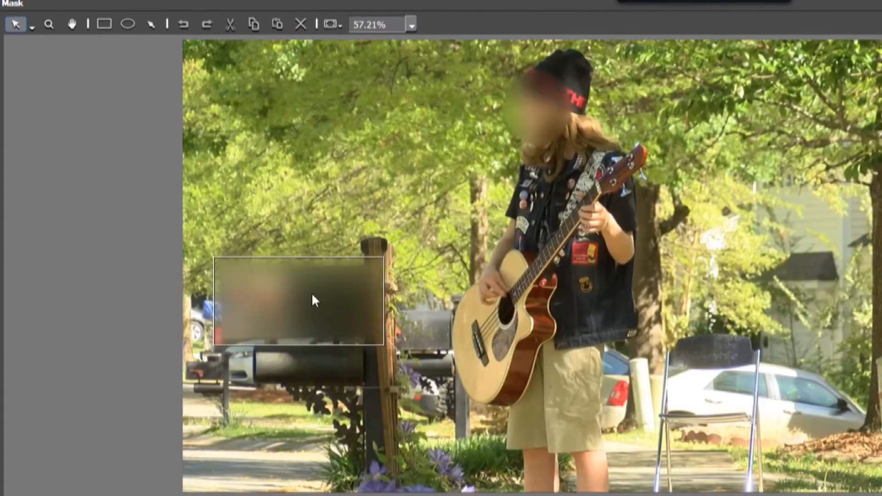
left_click(312, 295)
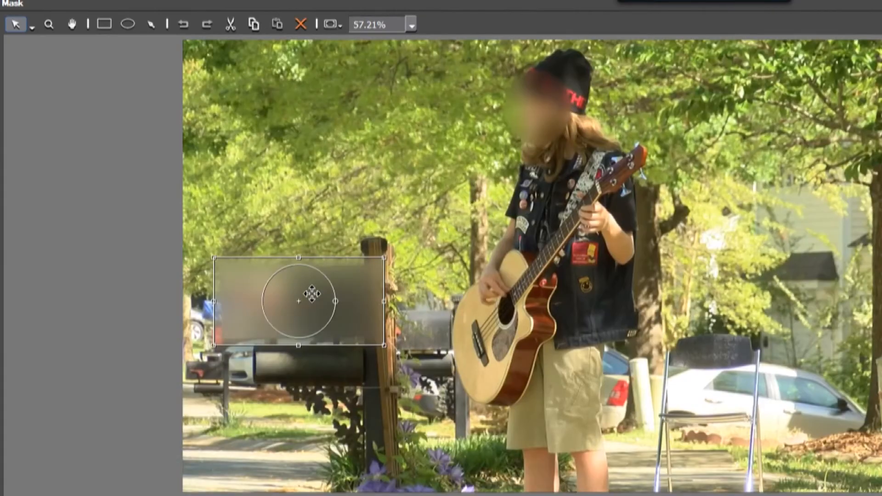
key("Delete")
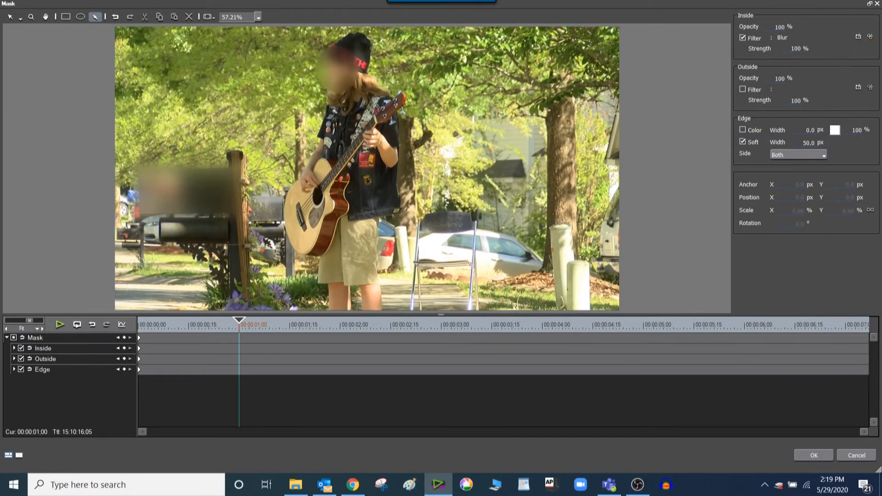
- Draw a closed six-point freeform mask around the two posts beside the tree, about X 767, Y 360 px, and apply it
left_click(555, 307)
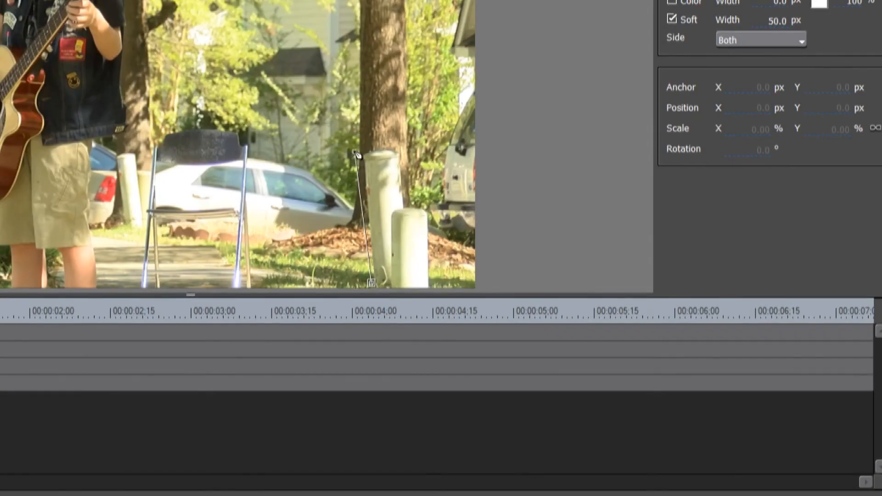
left_click(354, 147)
left_click(403, 143)
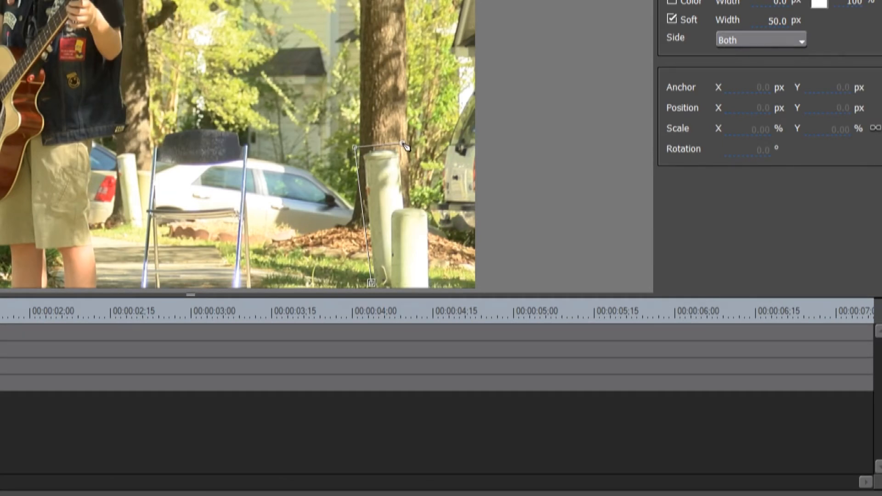
left_click(408, 200)
left_click(435, 205)
left_click(434, 282)
left_click(371, 283)
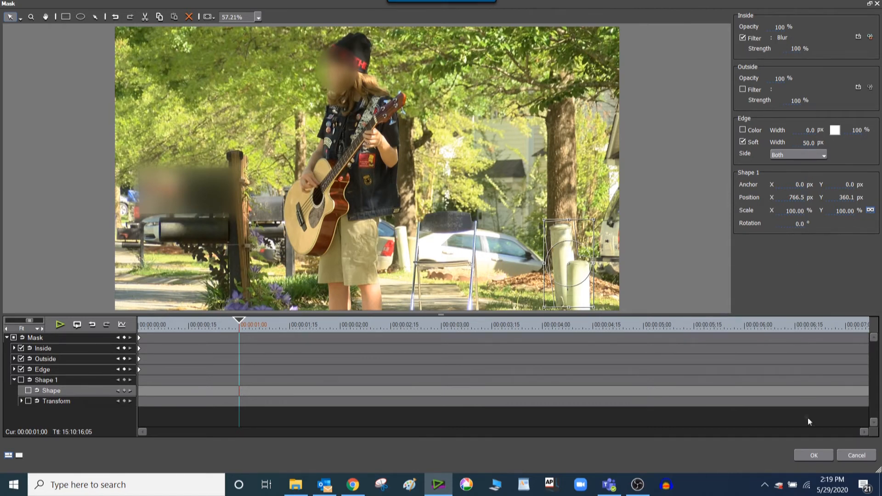
left_click(812, 455)
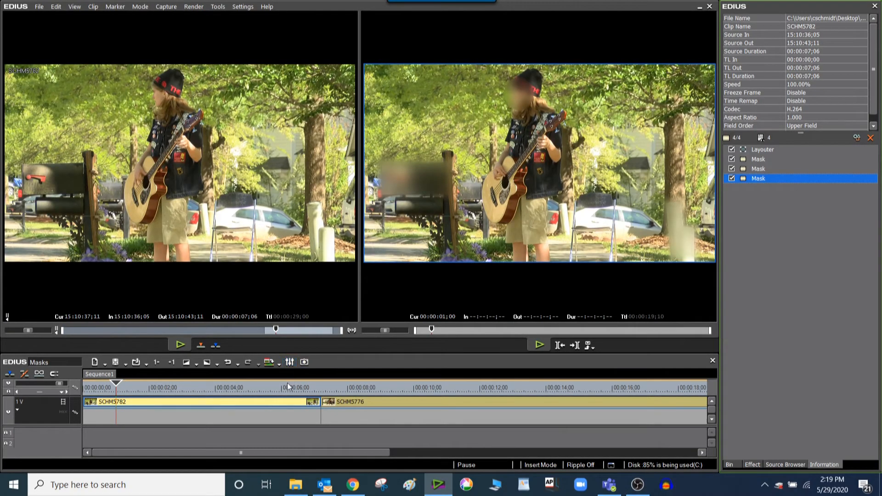
- Check the masks to the end of the SCHM5782 clip and add the Mask filter to the SCHM5776 clip
left_click(289, 392)
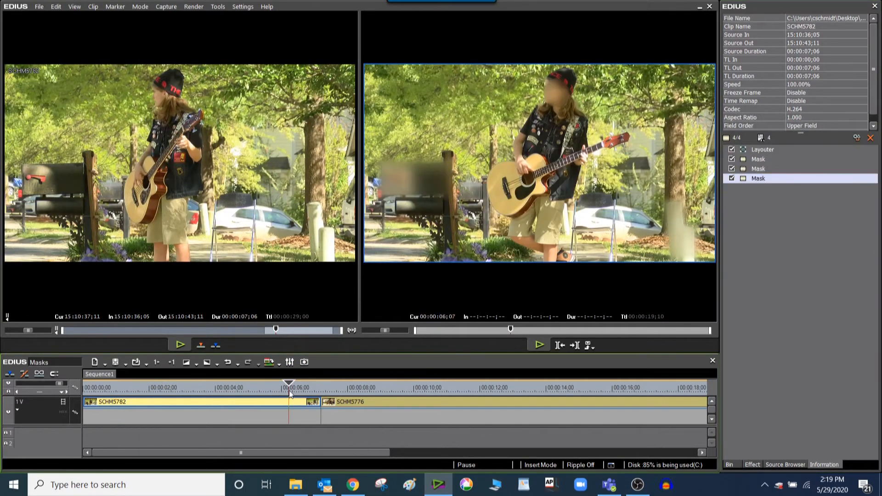
left_click_drag(289, 391, 324, 380)
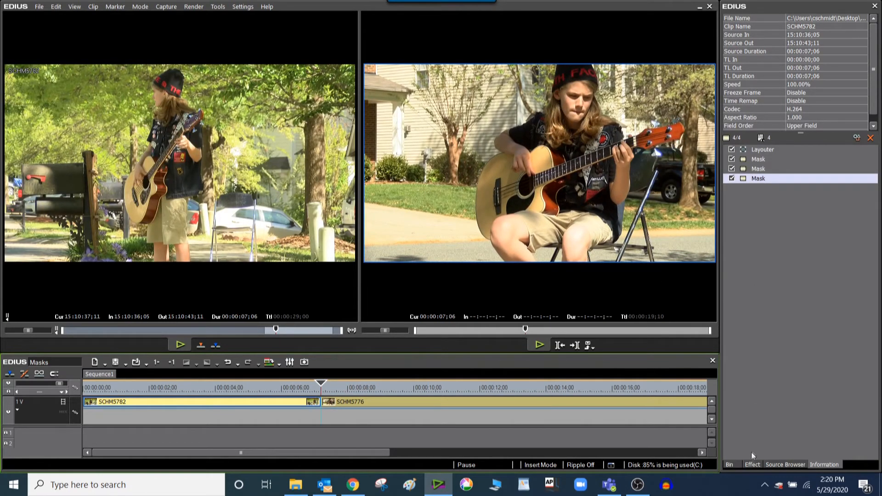
left_click(753, 464)
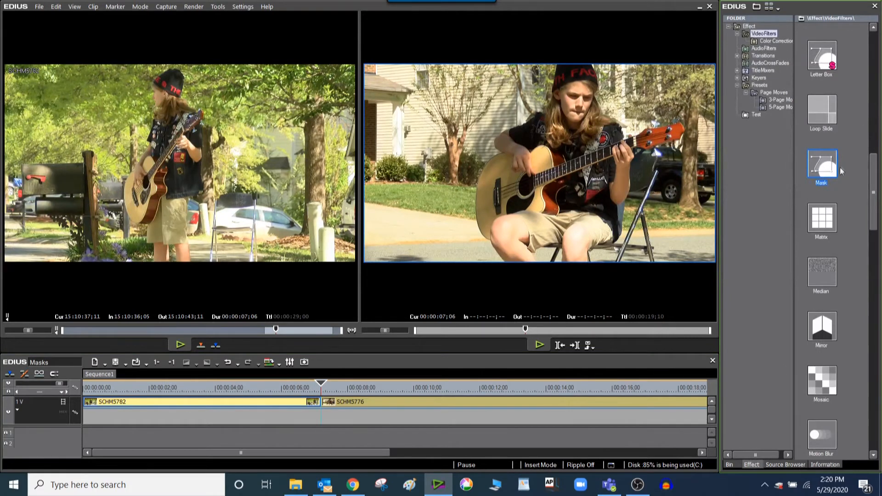
left_click_drag(823, 166, 352, 391)
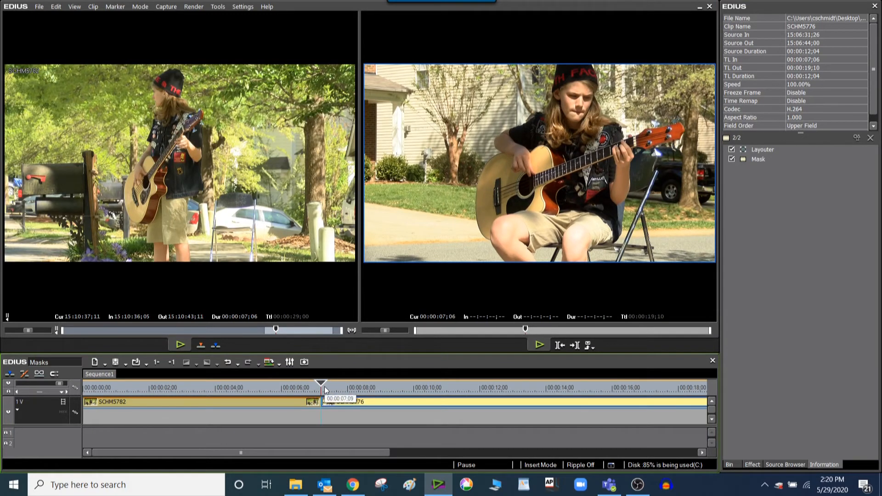
- In the SCHM5776 clip's Mask, draw an ellipse around the fretting hand at the first frame, about X 448, Y -62 px
left_click(348, 391)
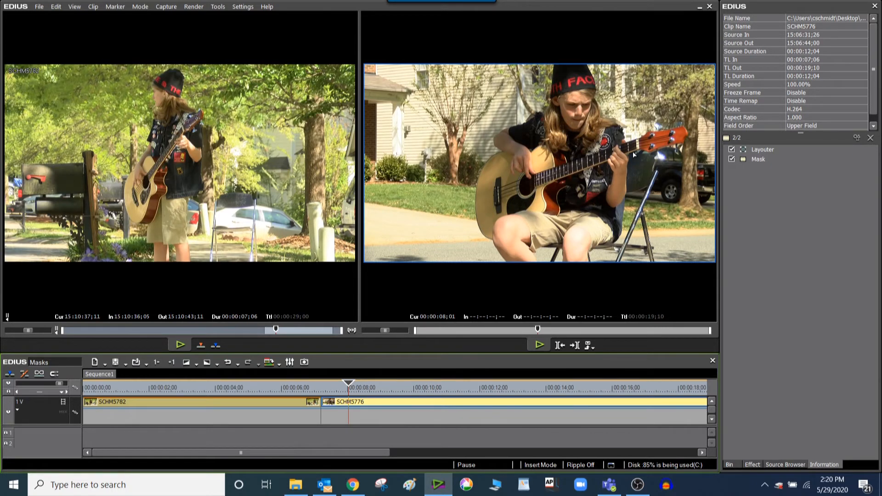
double_click(758, 159)
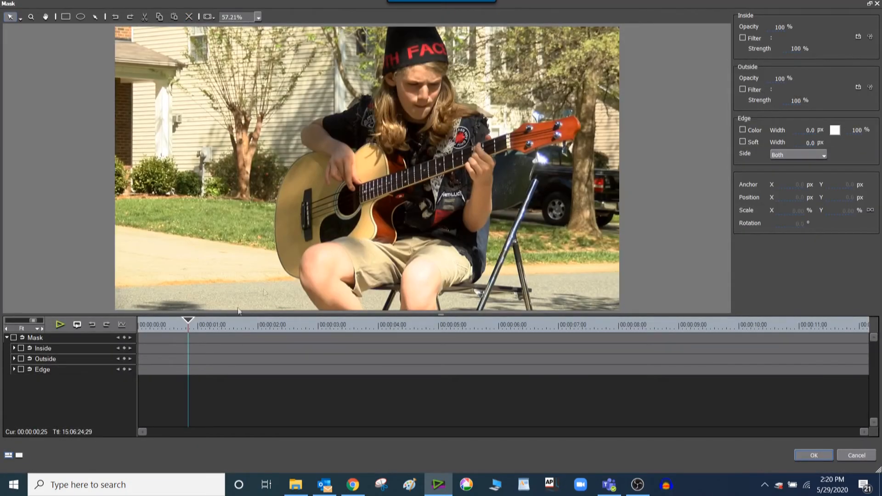
key("Home")
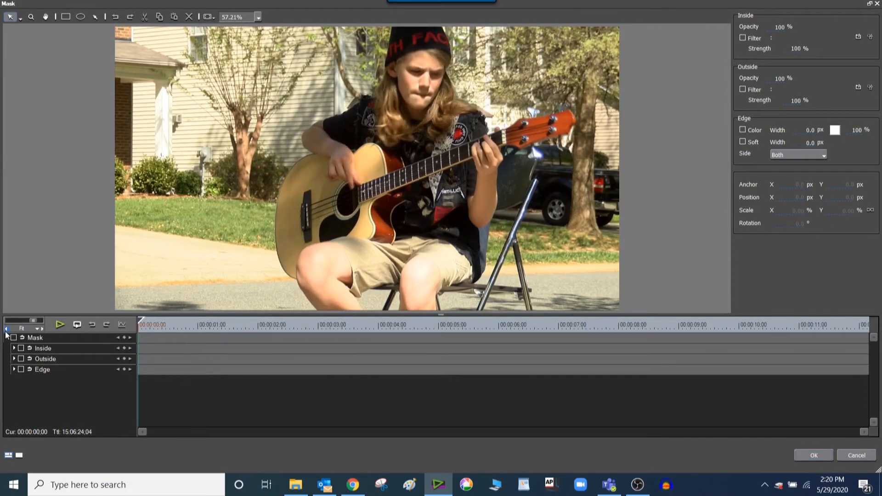
left_click(82, 18)
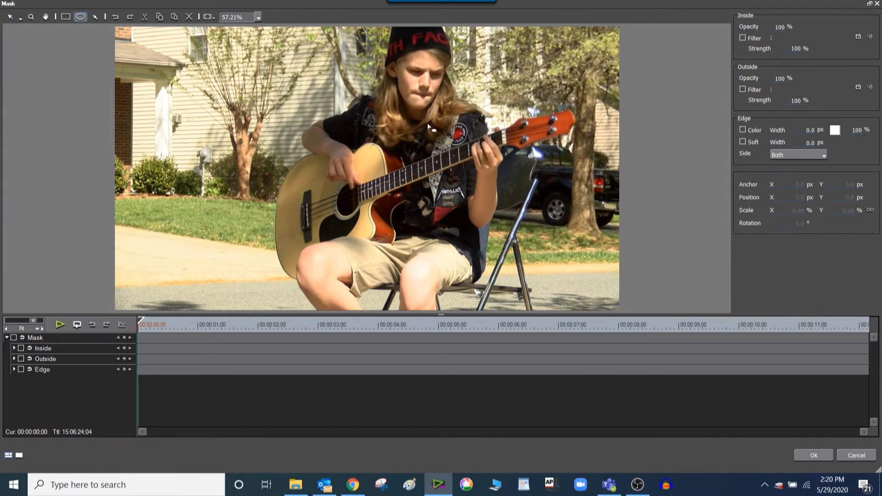
left_click_drag(455, 128, 514, 179)
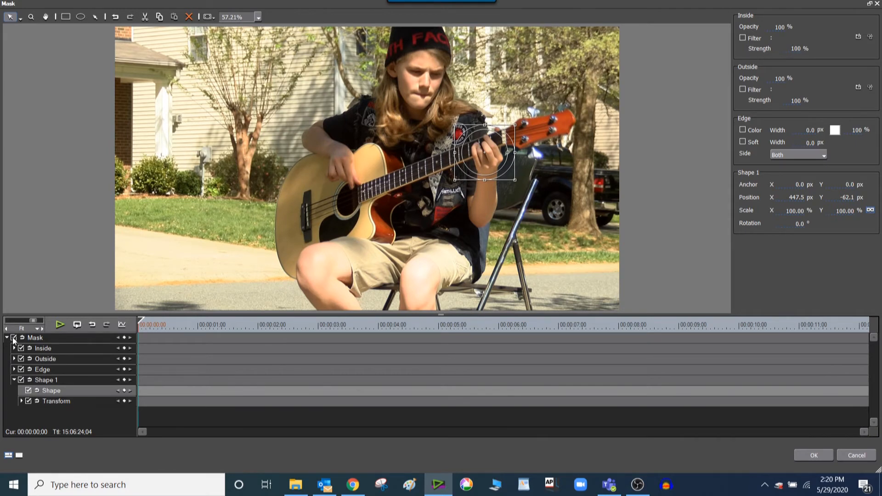
- Keyframe the ellipse mask from the first frame across the SCHM5776 clip, repositioning it so it follows the moving fretting hand
left_click(124, 338)
left_click_drag(143, 327, 161, 339)
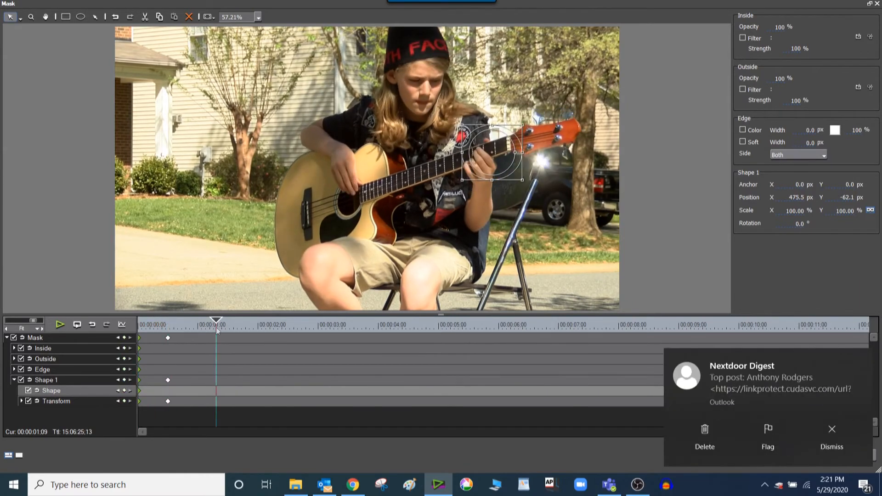
left_click_drag(216, 338, 190, 326)
left_click(124, 338)
left_click_drag(200, 326, 308, 326)
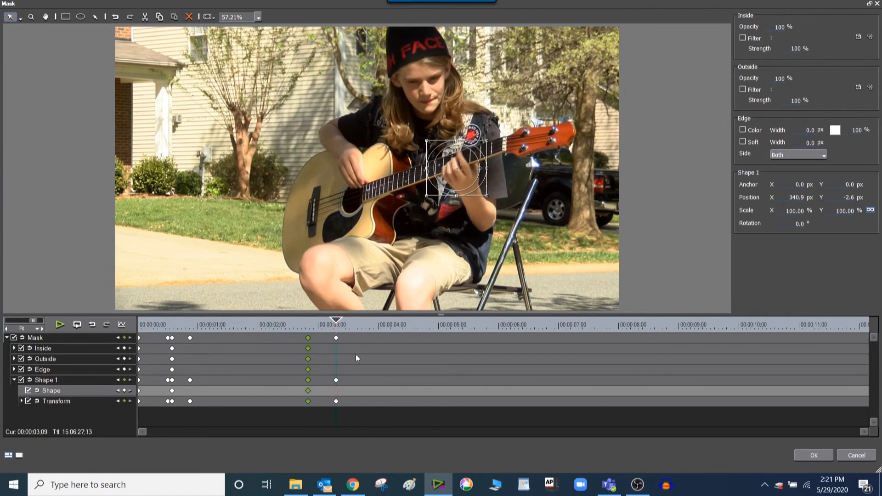
left_click_drag(340, 327, 541, 326)
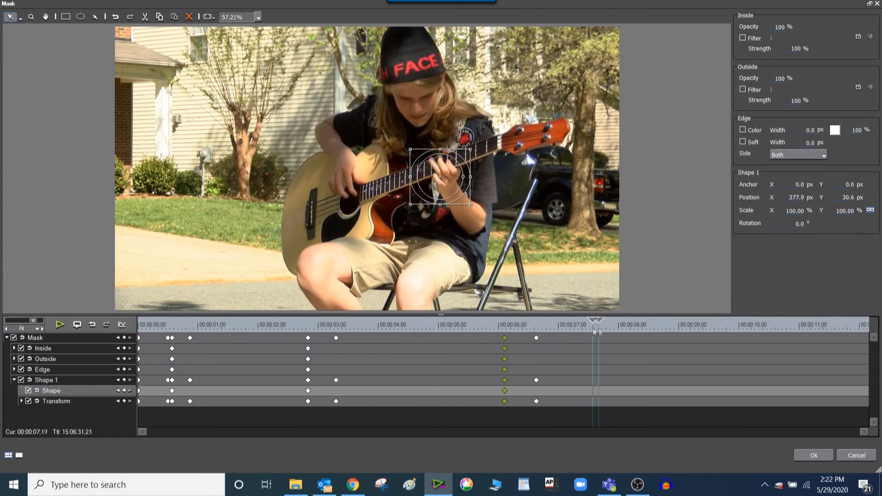
left_click_drag(592, 327, 797, 324)
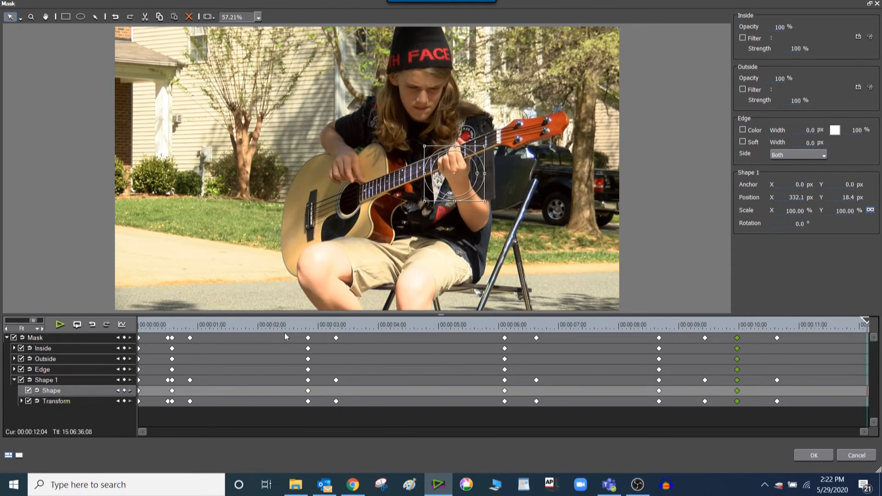
left_click_drag(285, 331, 790, 336)
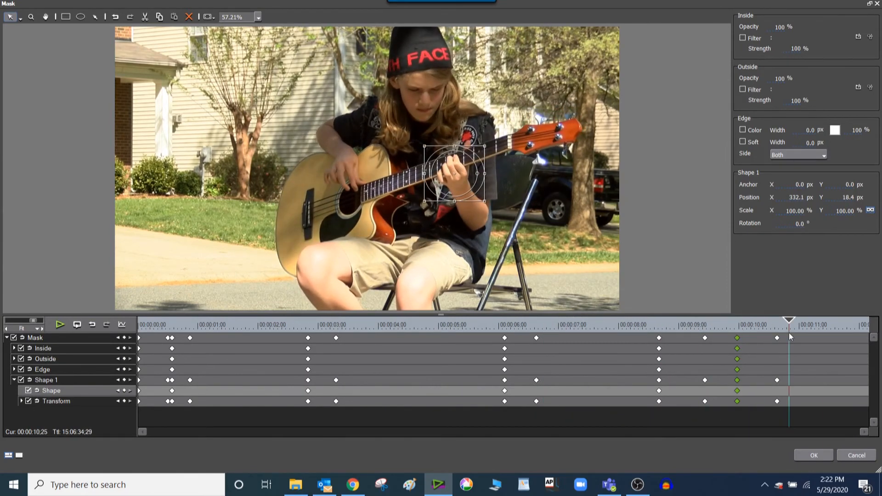
- At the first frame, enable the filter outside the ellipse and choose Color Balance from the video filters' colour corrections
key("Home")
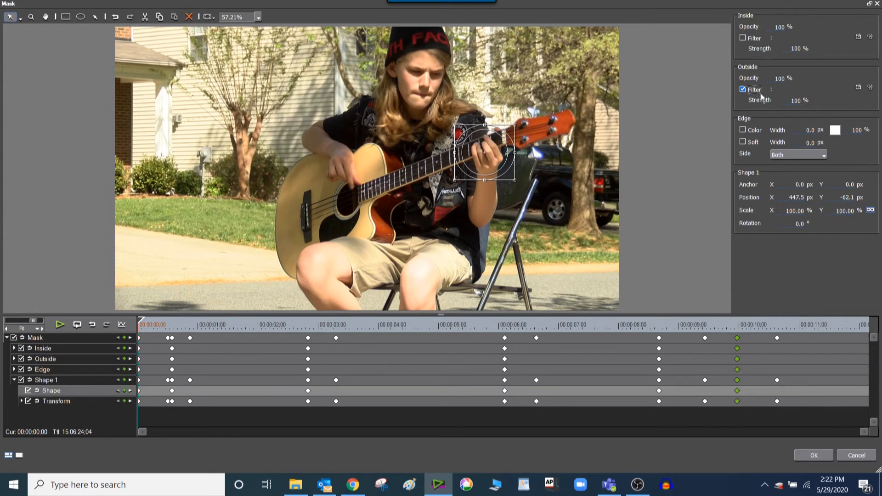
left_click(859, 87)
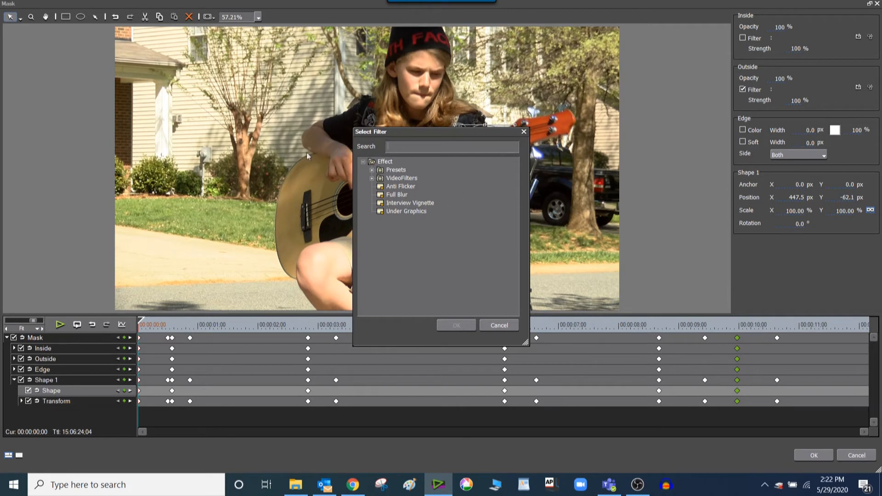
left_click(371, 178)
left_click(381, 170)
left_click(406, 190)
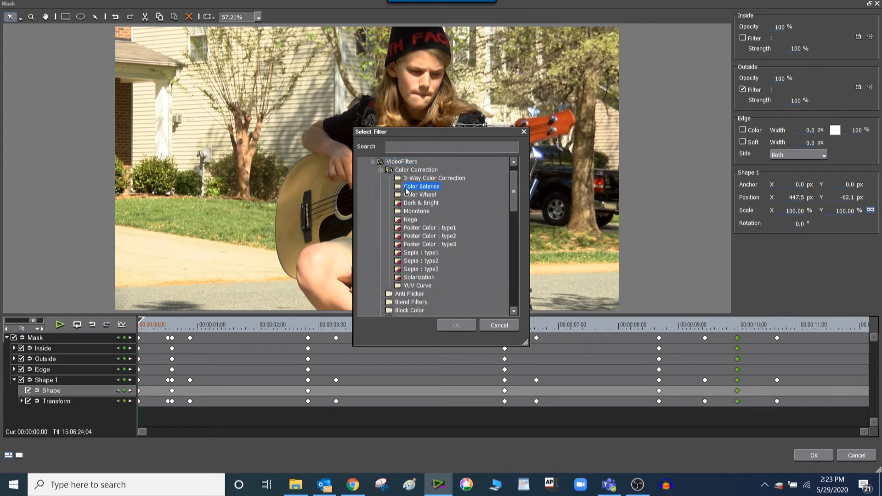
left_click(456, 325)
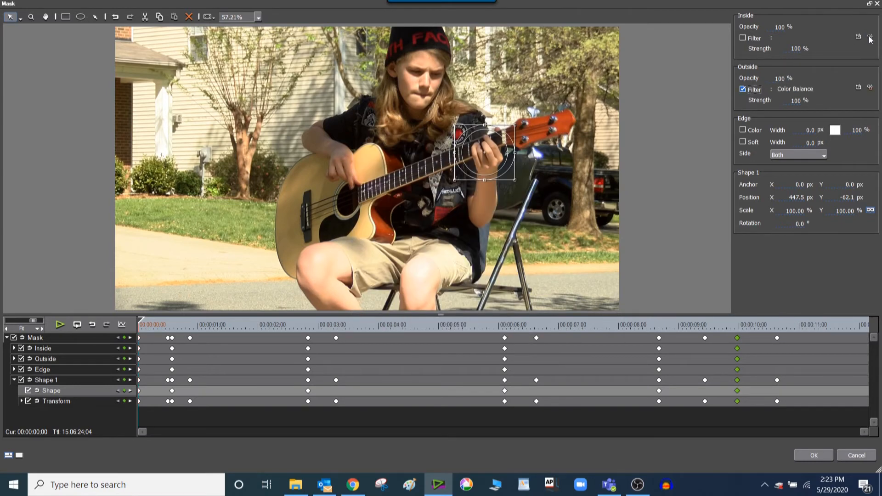
- Set the outside Color Balance to Chroma -117, Bright -87 and Contrast -87, and apply the mask
left_click(868, 90)
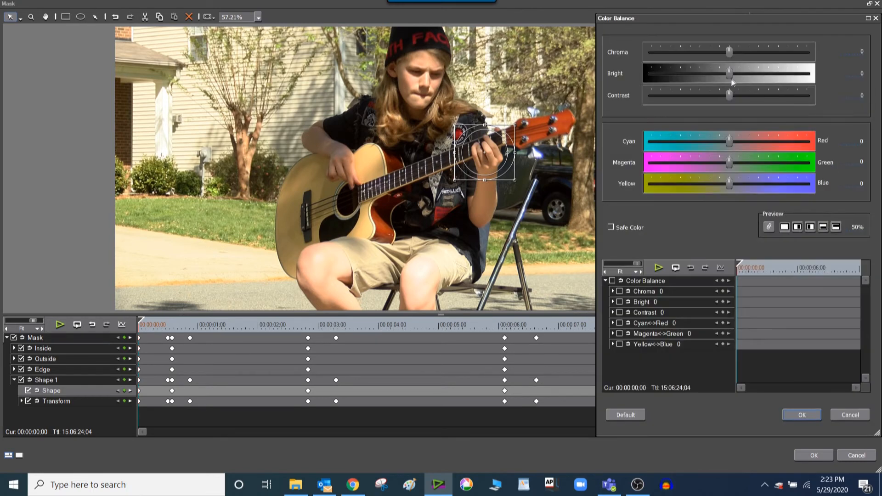
left_click_drag(729, 76, 692, 76)
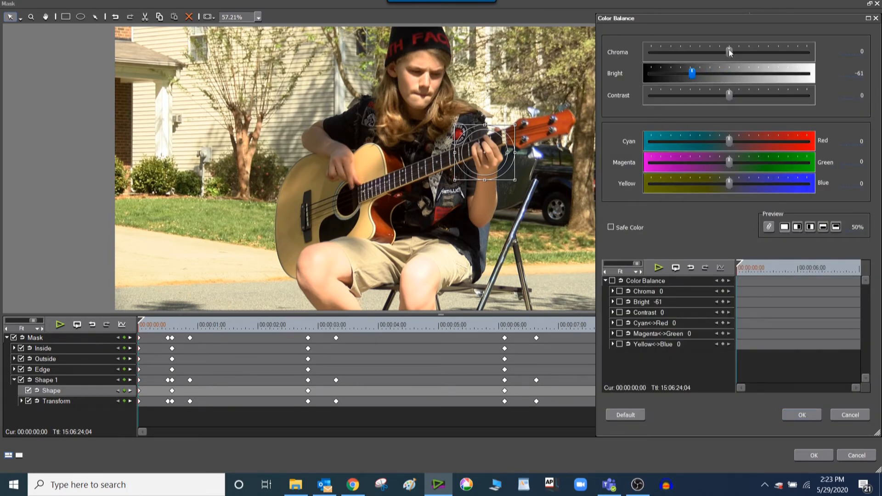
left_click_drag(729, 52, 660, 55)
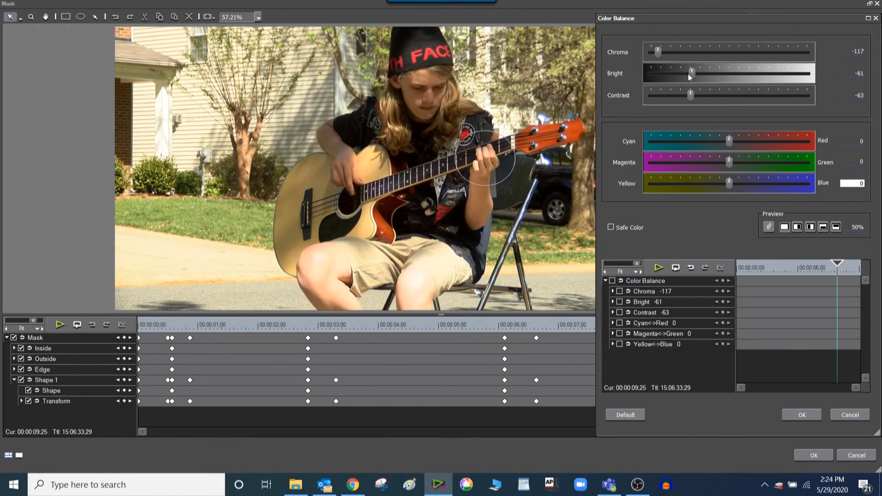
left_click_drag(693, 76, 677, 101)
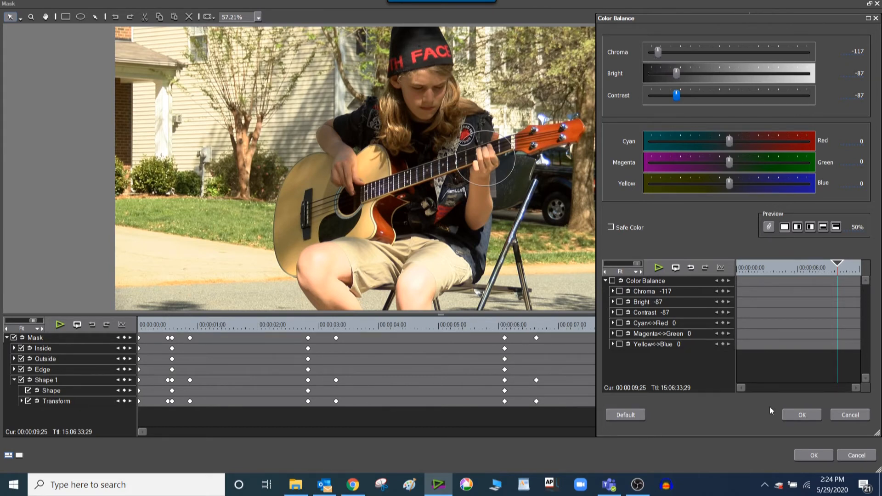
left_click(793, 415)
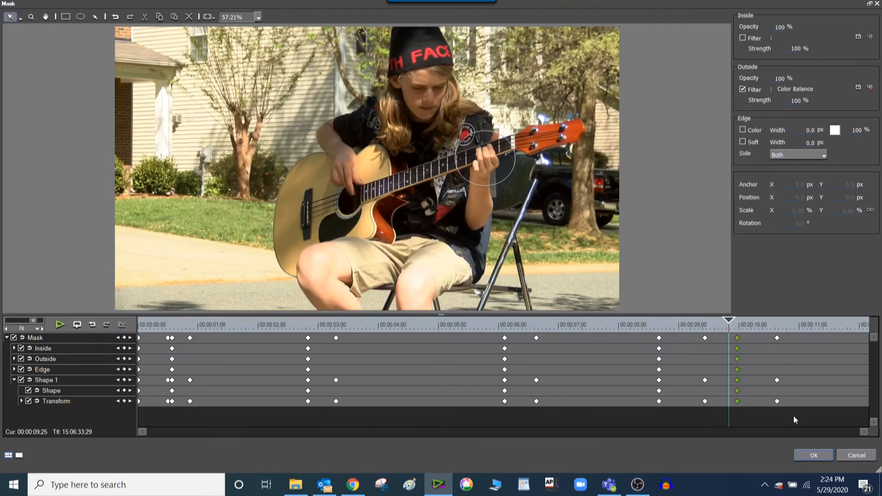
left_click(809, 455)
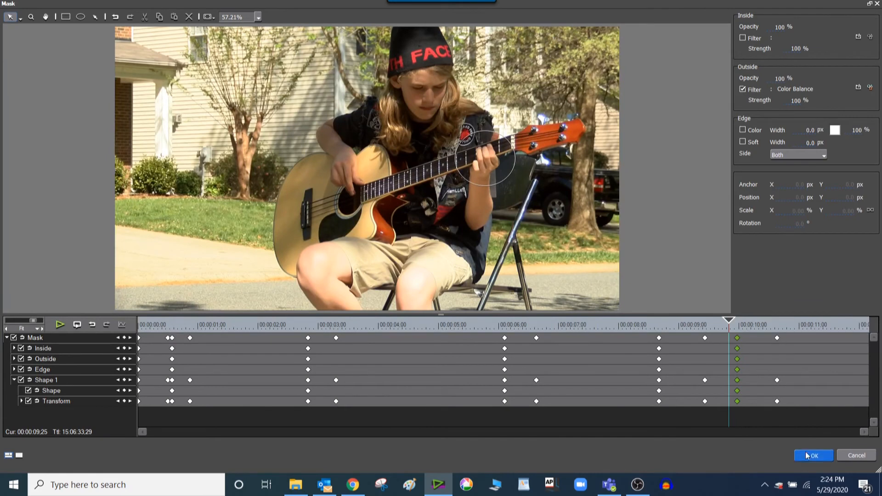
- Play the SCHM5776 clip from its start to check the darkened surroundings around the hand
left_click_drag(374, 384, 321, 391)
double_click(478, 163)
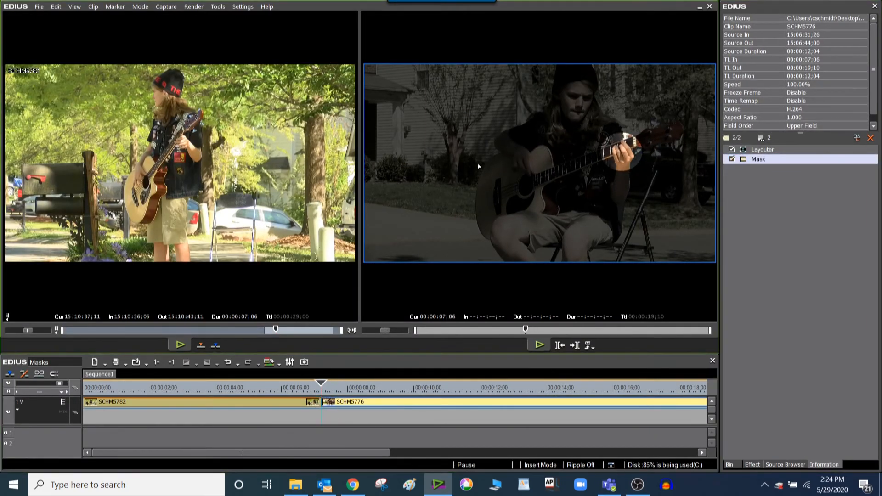
key("space")
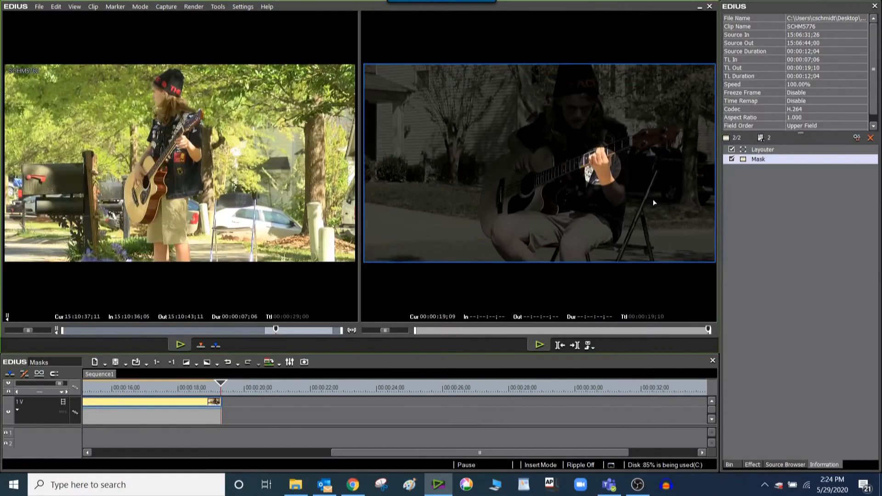
- Reopen the SCHM5776 Mask at the first frame, give it a 15 px yellow-orange edge (Cr 255, Cb 0), and apply it
double_click(762, 159)
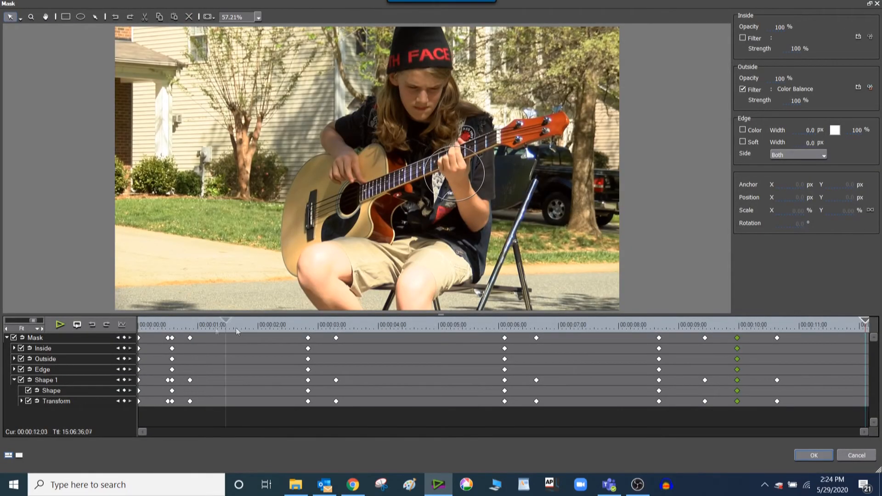
left_click(140, 326)
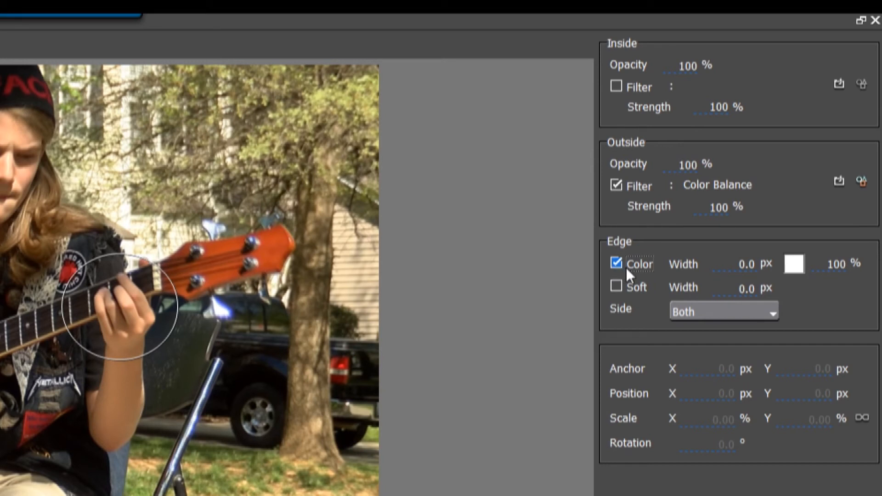
left_click(735, 263)
type("15")
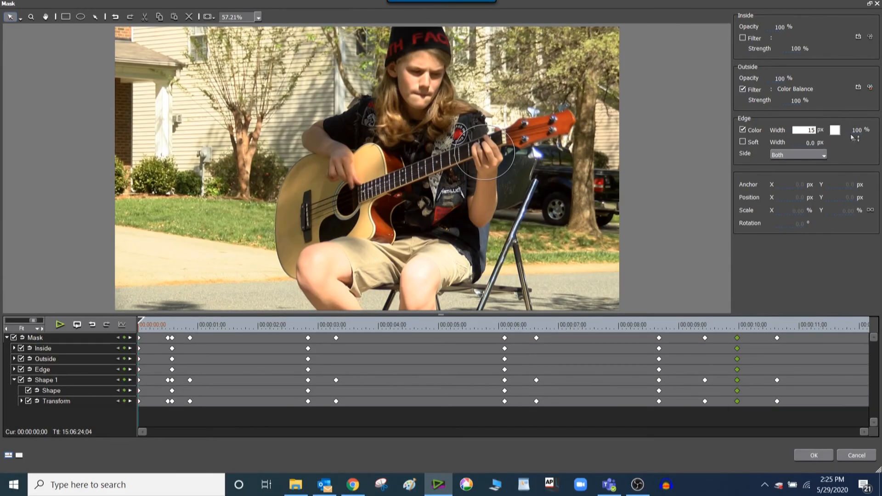
left_click(834, 130)
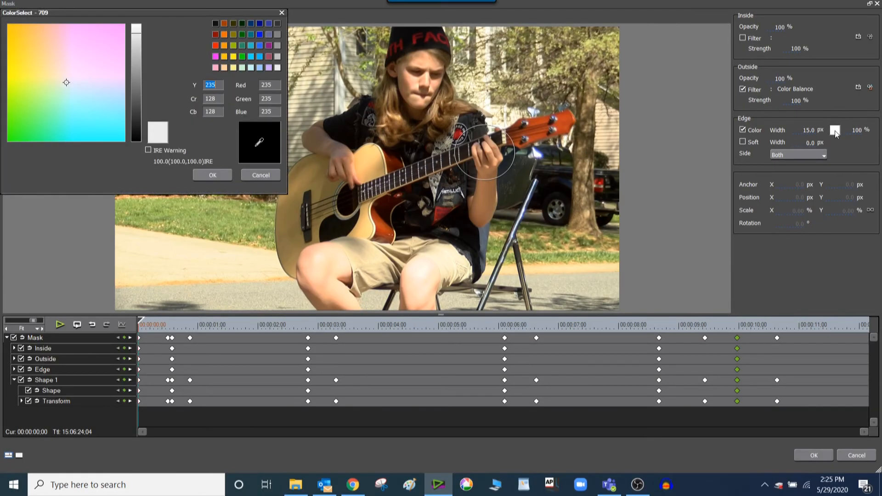
left_click_drag(35, 48, 1, 4)
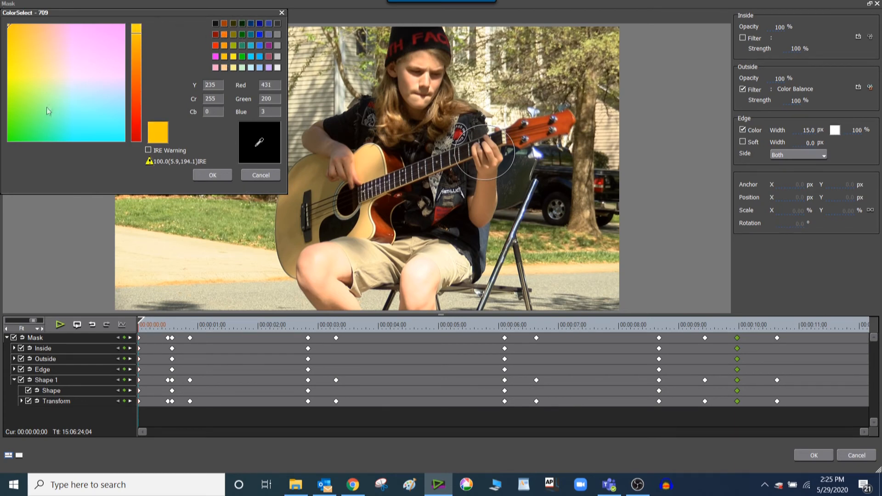
left_click(209, 175)
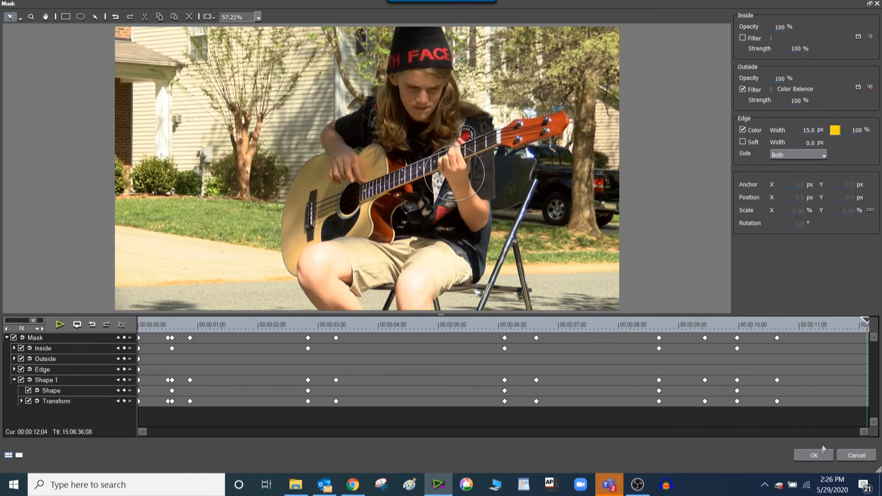
left_click(819, 454)
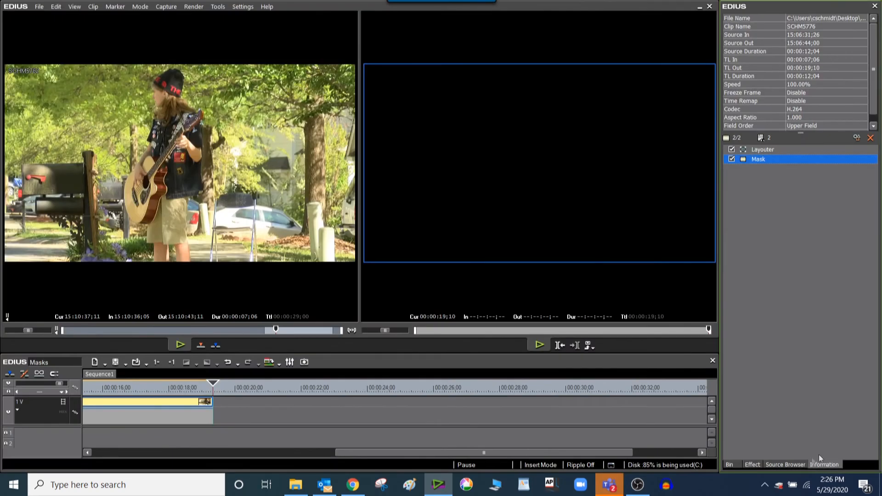
- Fit the sequence in the timeline and play SCHM5776 from its start to check the coloured edge around the hand
left_click(60, 385)
left_click_drag(60, 385, 67, 384)
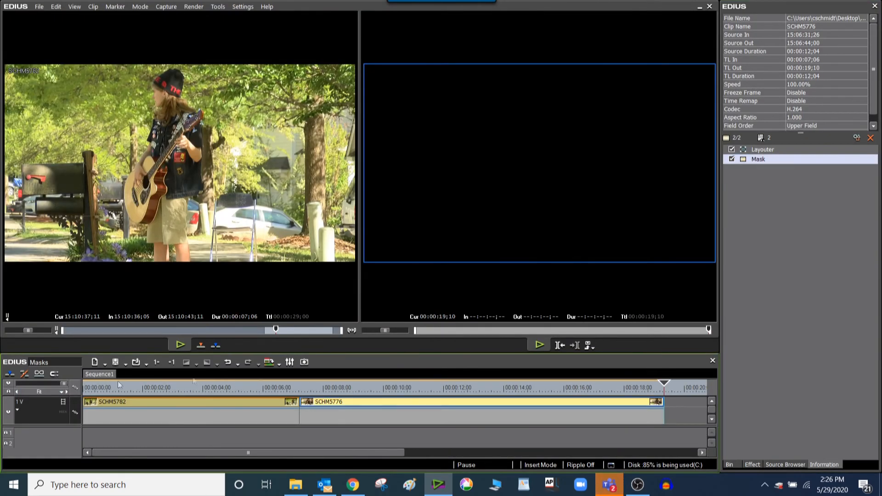
left_click(302, 387)
double_click(449, 151)
key("space")
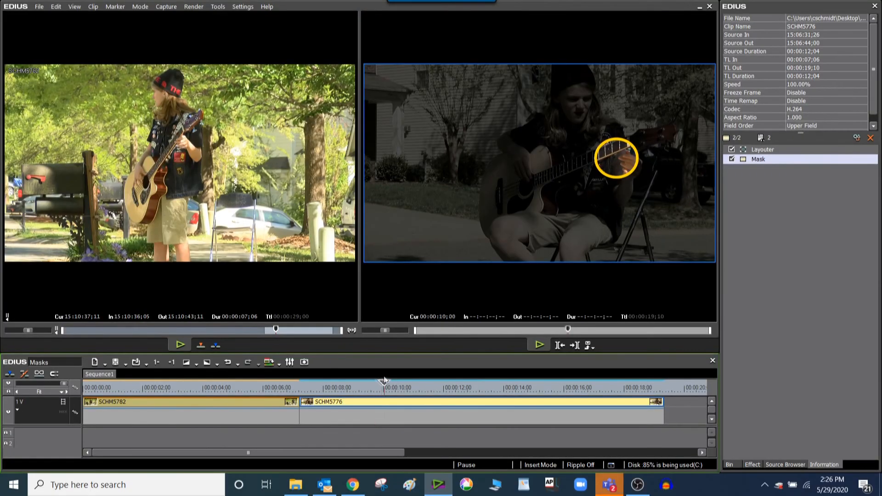
- Split the SCHM5776 clip at 00:00:11;27 and turn off the Mask filter on its first part
left_click_drag(386, 379, 300, 389)
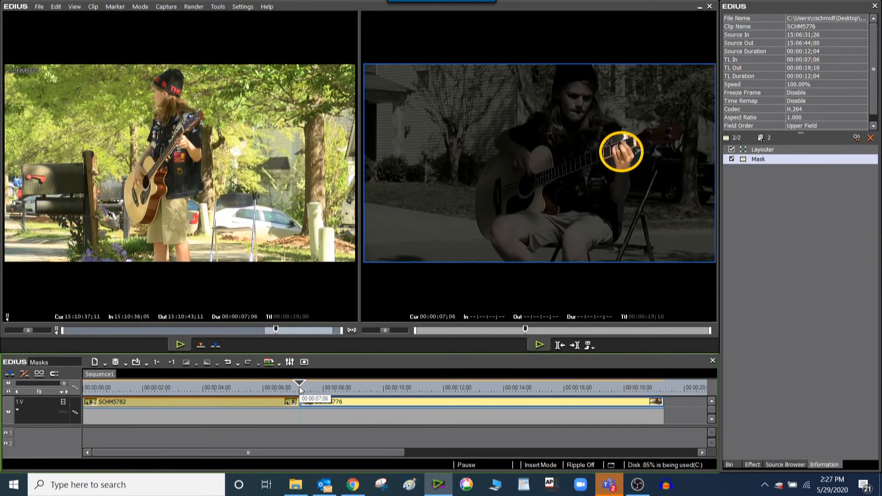
mouse_move(300, 390)
left_mouse_down()
mouse_move(400, 400)
mouse_move(293, 400)
mouse_move(303, 398)
left_mouse_up()
key("space")
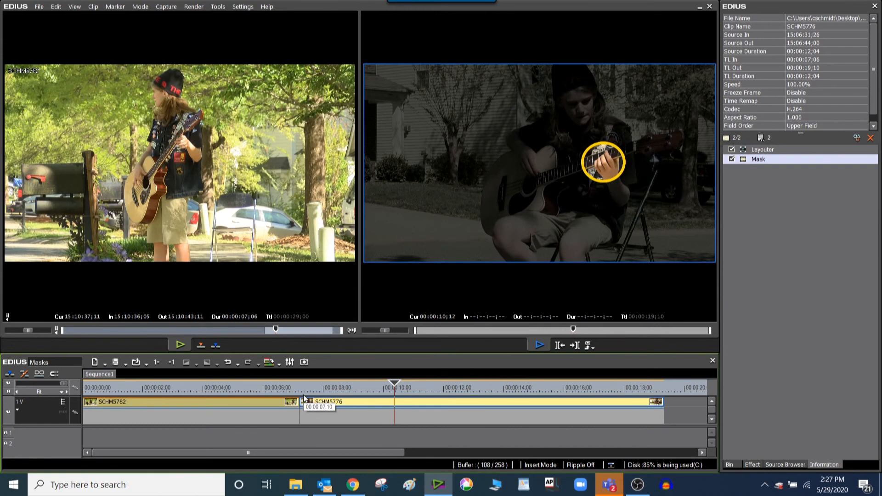
key("space")
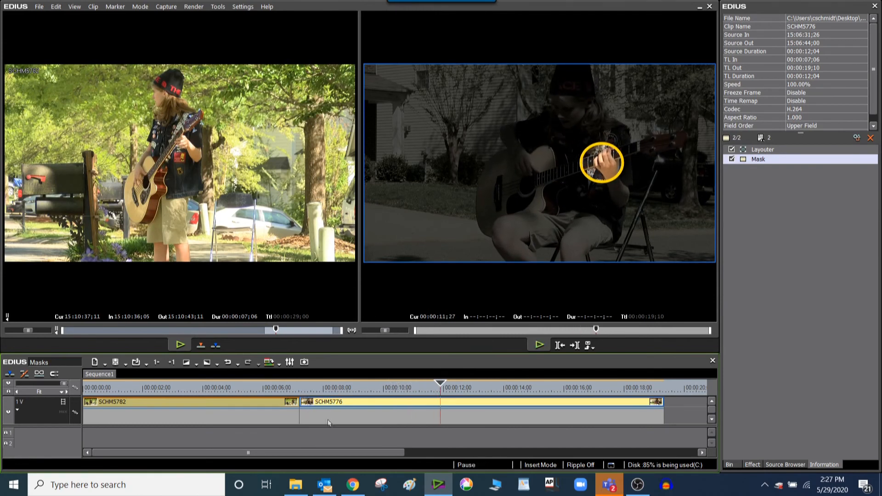
key("c")
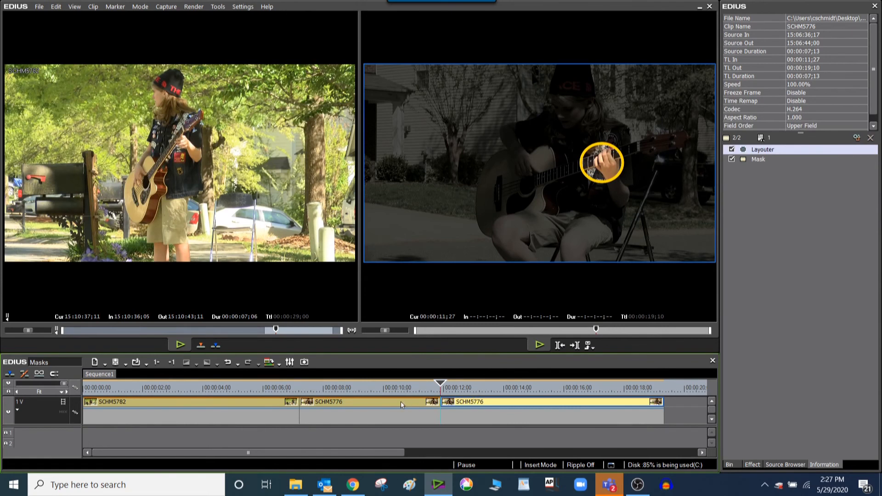
left_click(400, 401)
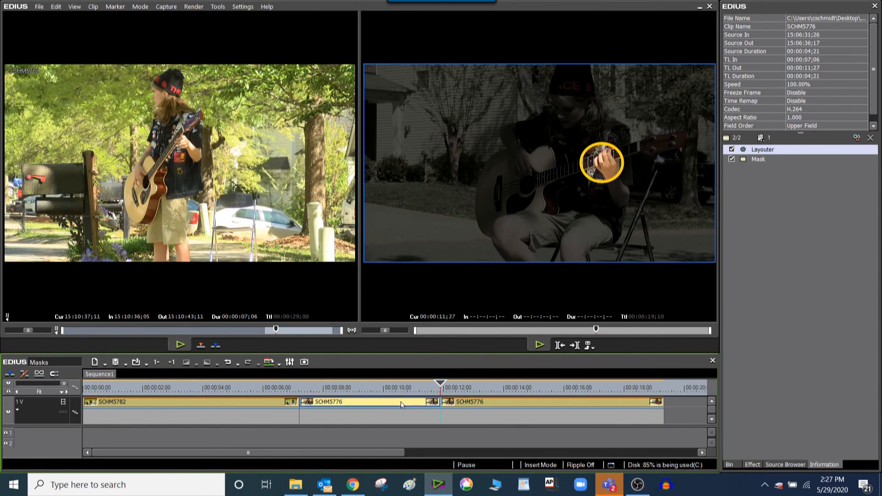
left_click(732, 159)
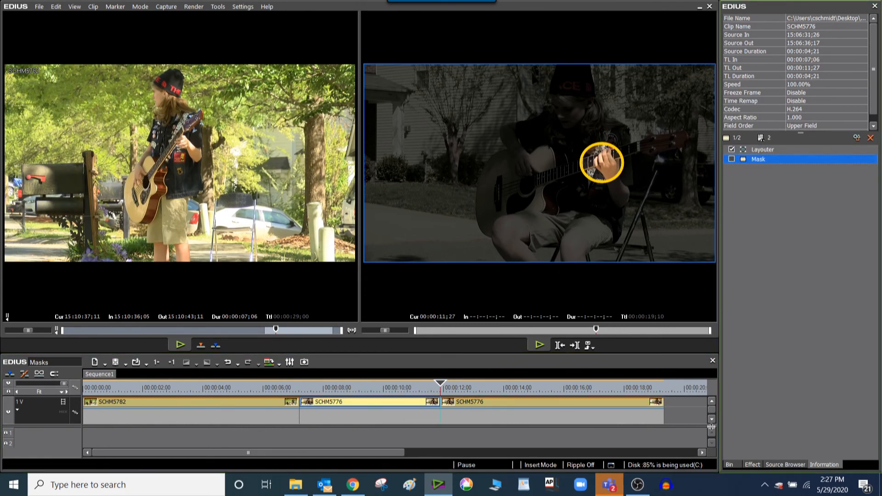
- Add the Dissolve (22 Frame) preset at the cut between the two SCHM5776 parts
left_click(749, 464)
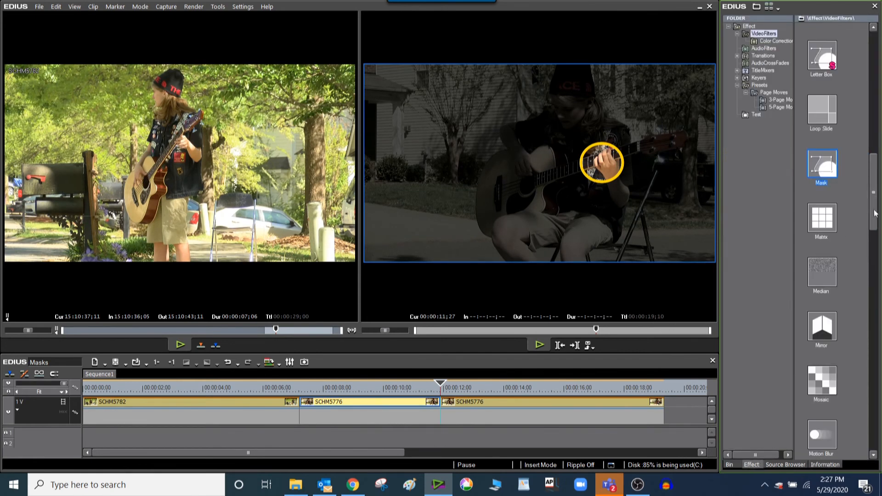
scroll(874, 212, "down", 5)
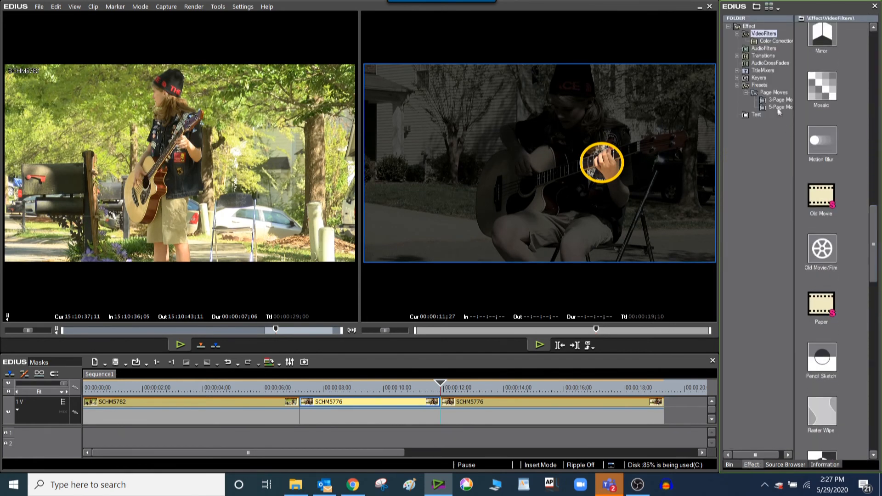
left_click(764, 86)
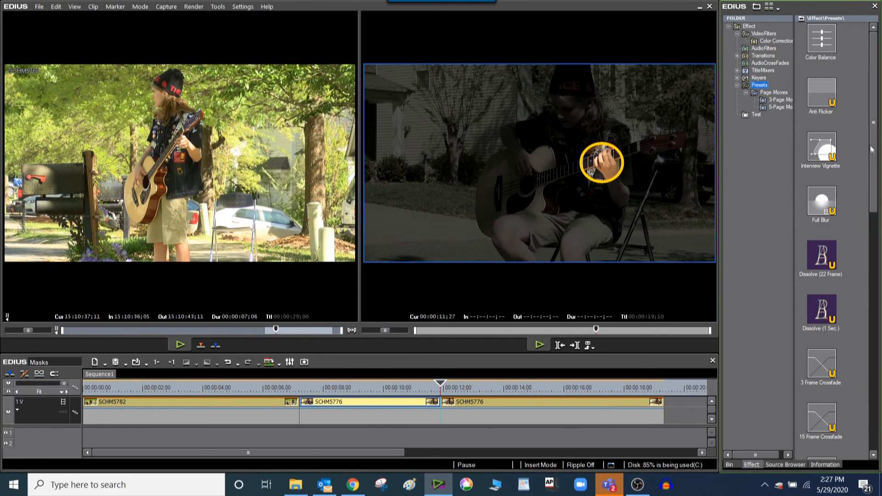
scroll(823, 139, "down", 2)
left_click_drag(828, 225, 300, 407)
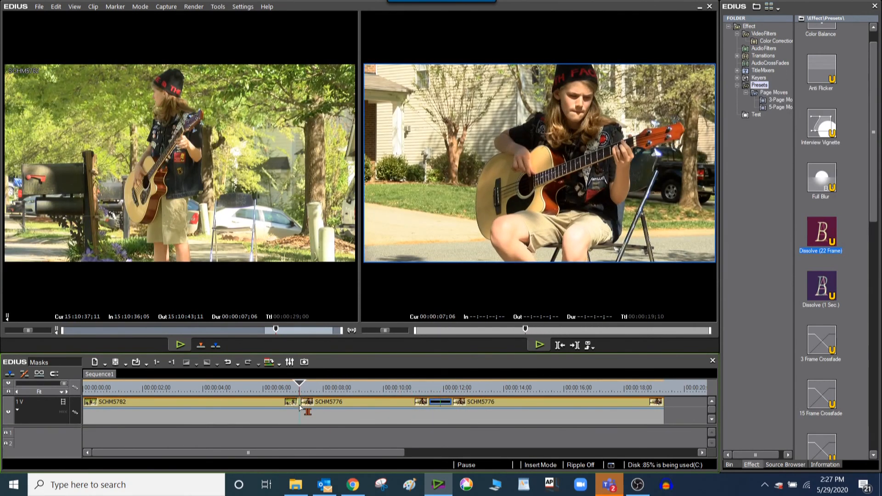
- Play the sequence from the start of SCHM5776 to check the dissolve into the masked hand highlight
key("space")
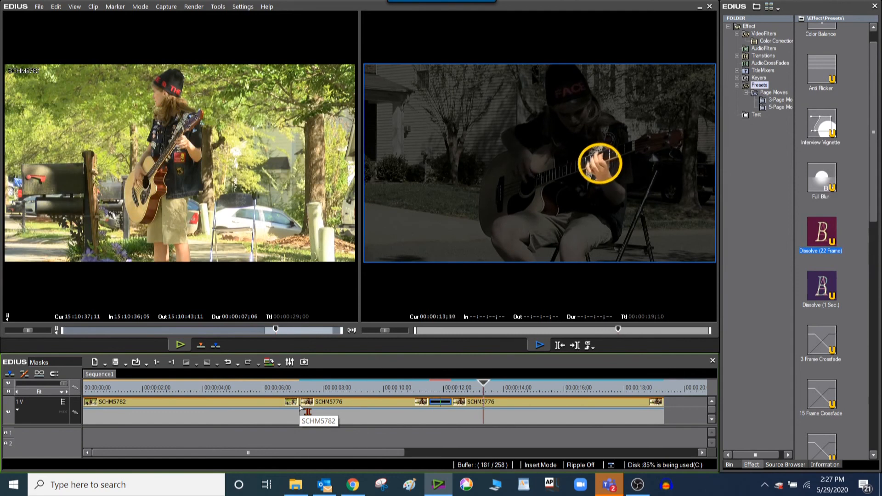
key("space")
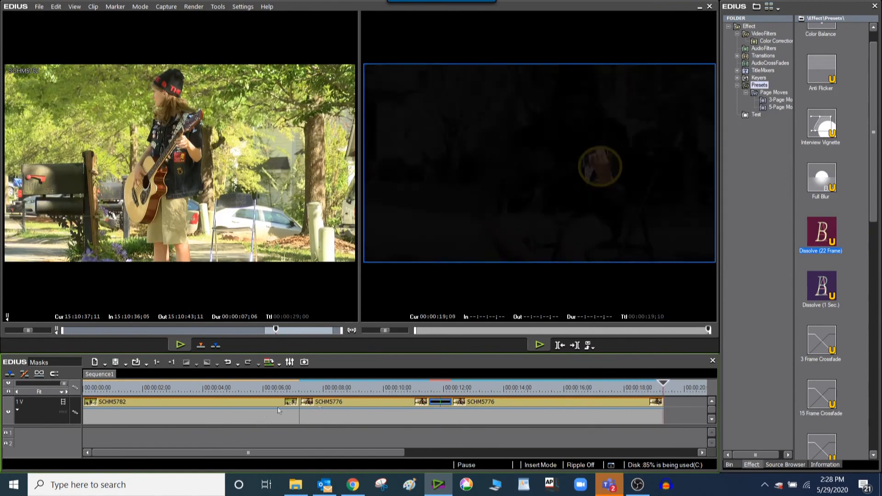
- Open the Mask filter of the second SCHM5776 part, review its keyframes, outside filter and edge settings, and close it
left_click_drag(390, 386, 463, 394)
left_click(476, 403)
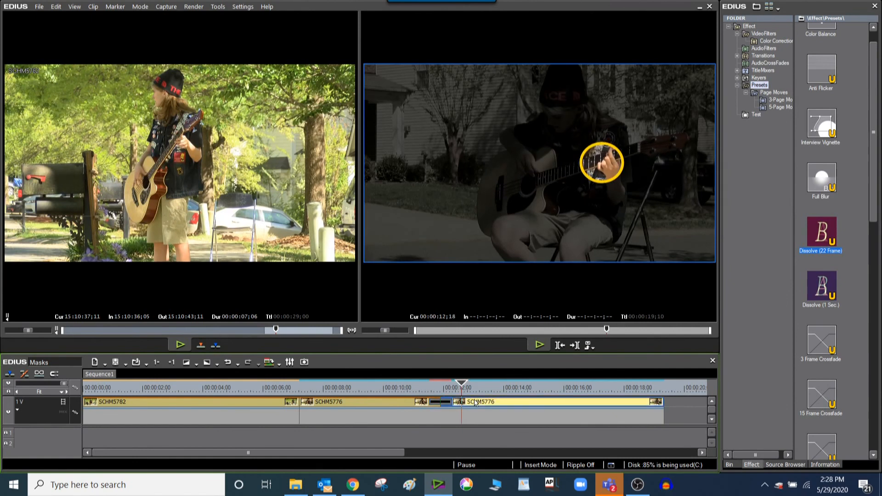
left_click(836, 465)
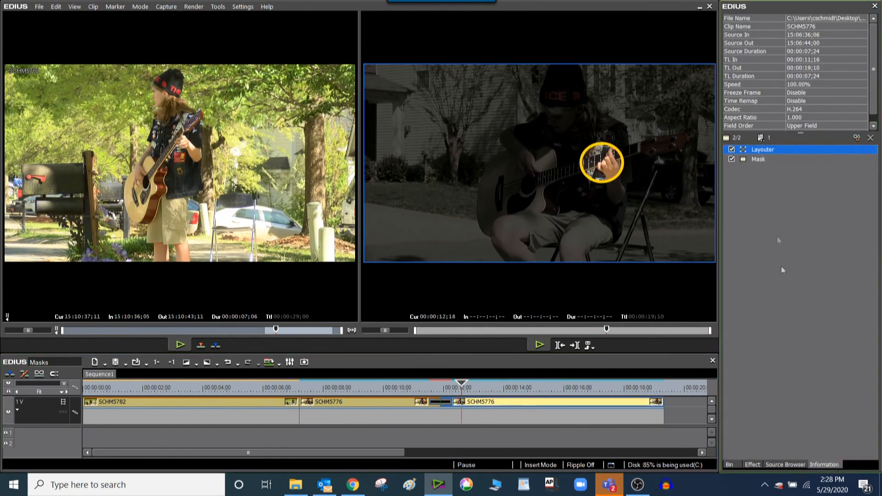
double_click(763, 159)
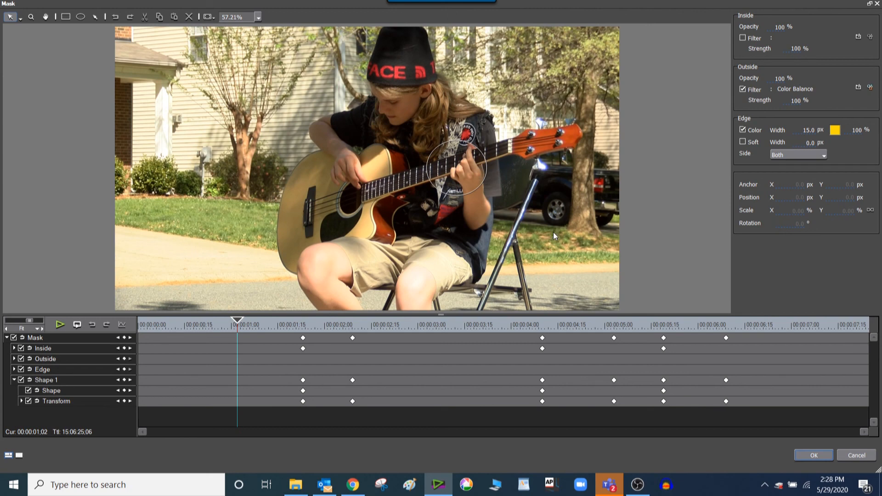
left_click(812, 455)
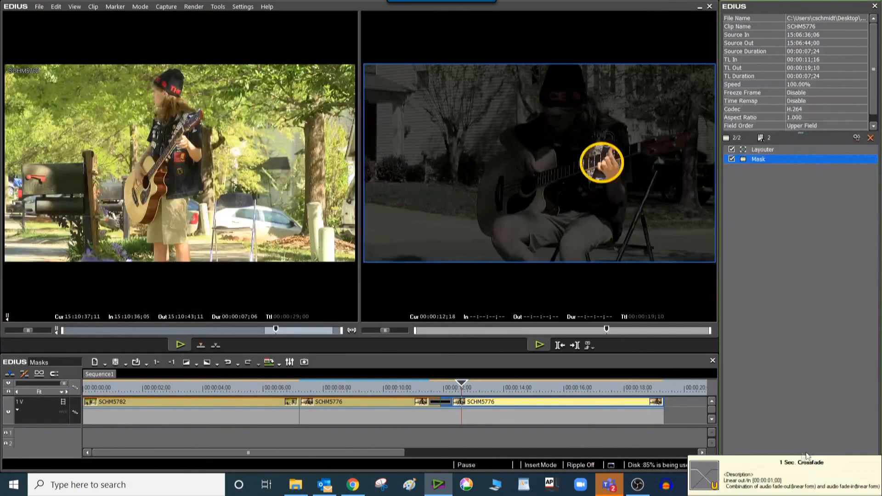